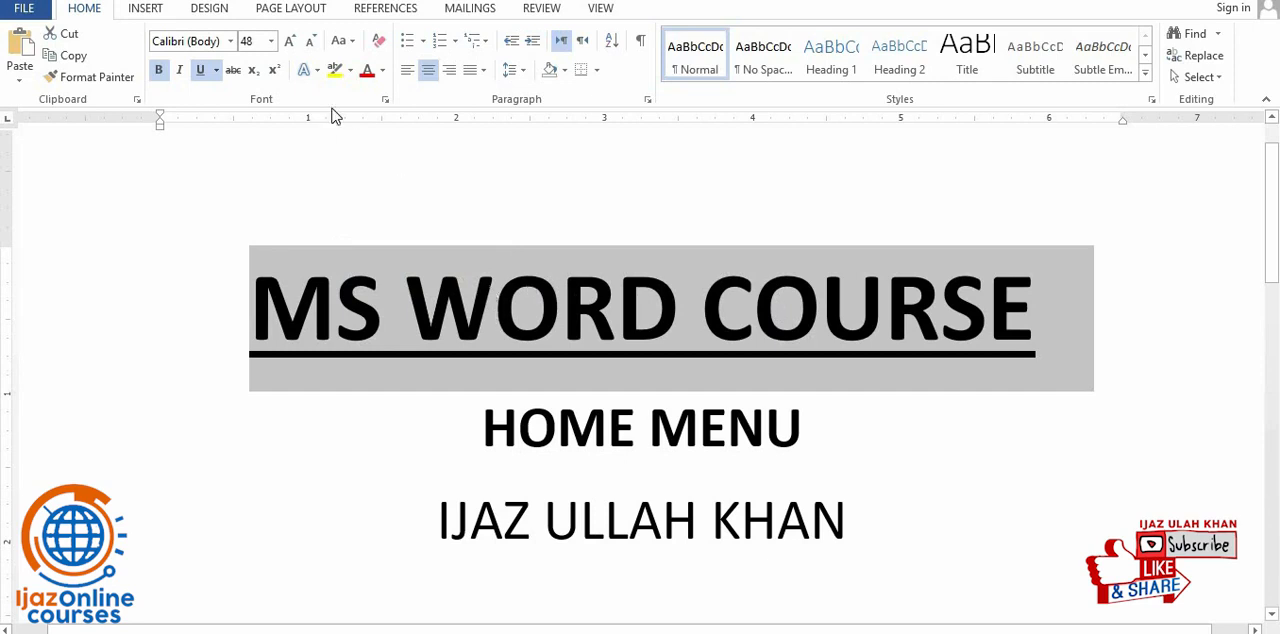
- Apply the 007 GoldenEye font to the MS WORD COURSE title, and delete all of the document's text
{"action": "left_click", "coordinate": [232, 41]}
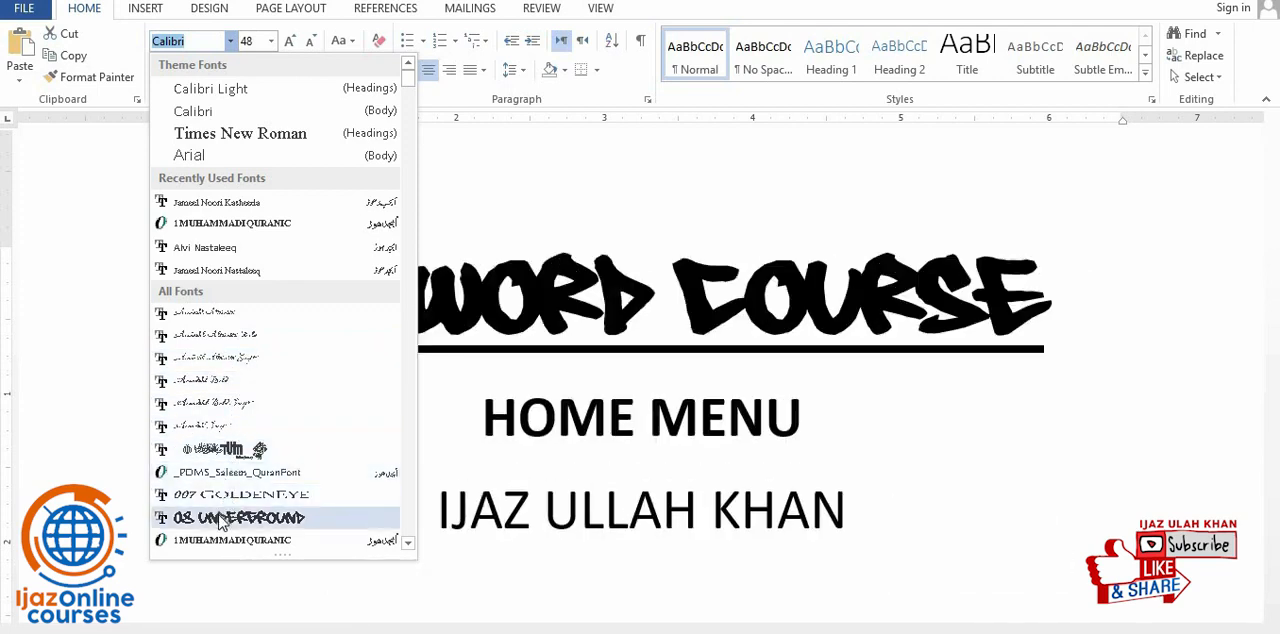
{"action": "left_click", "coordinate": [215, 494]}
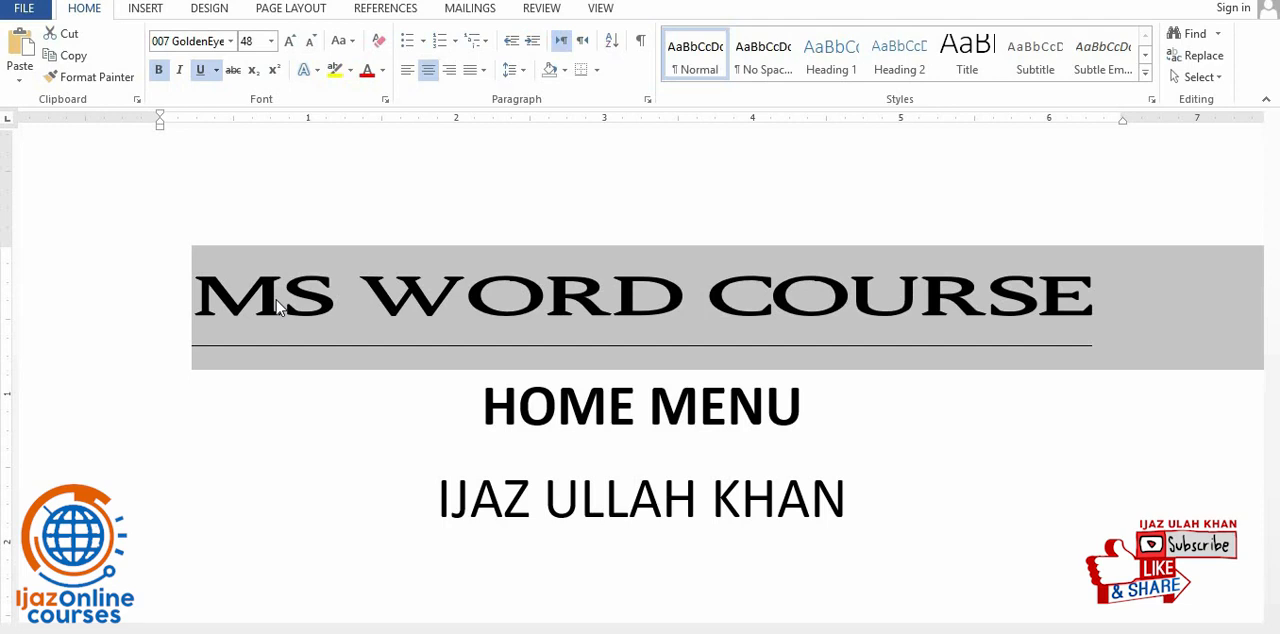
{"action": "key", "text": "ctrl+a"}
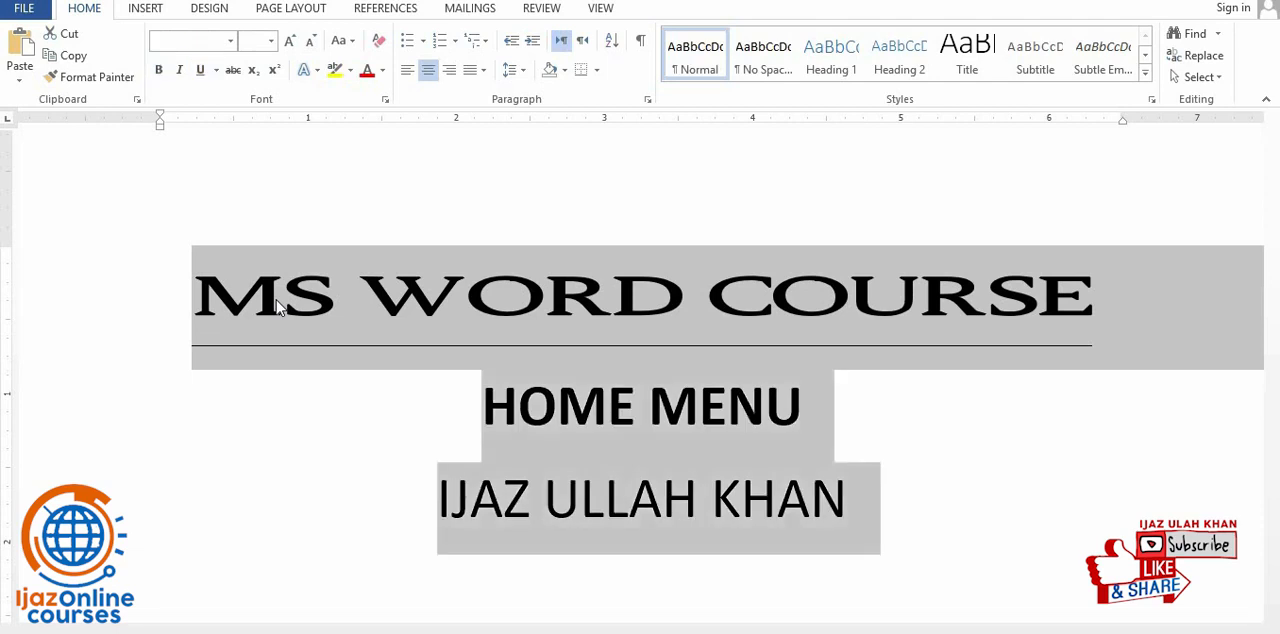
{"action": "key", "text": "Delete"}
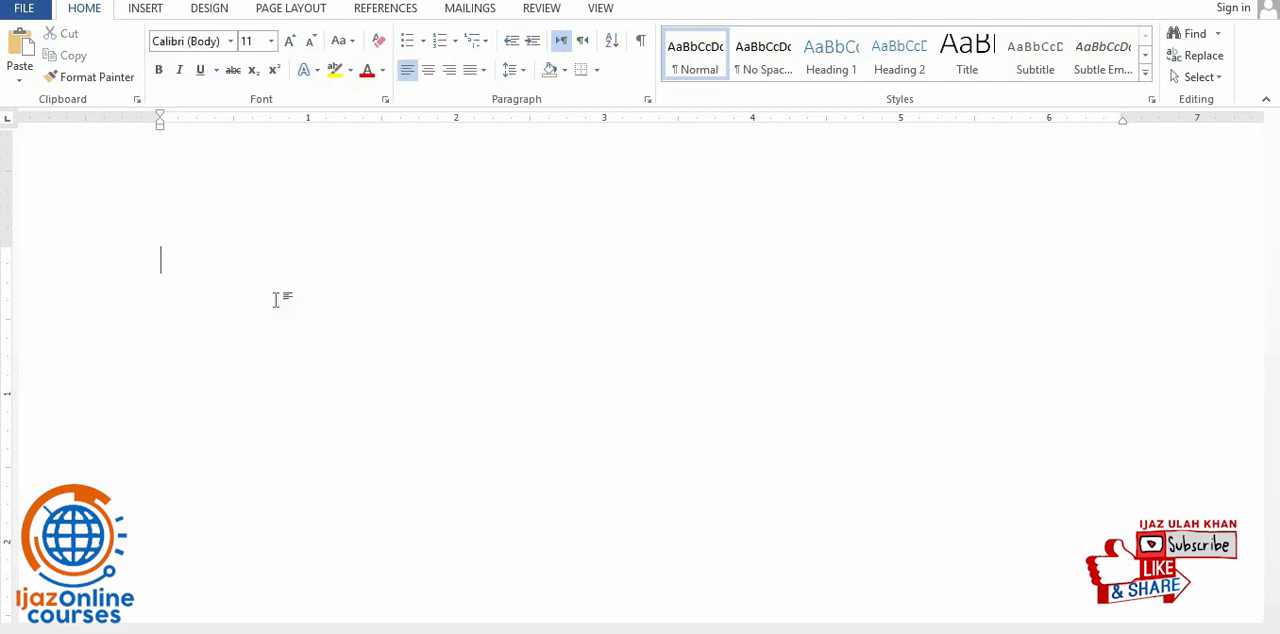
{"action": "type", "text": "aim"}
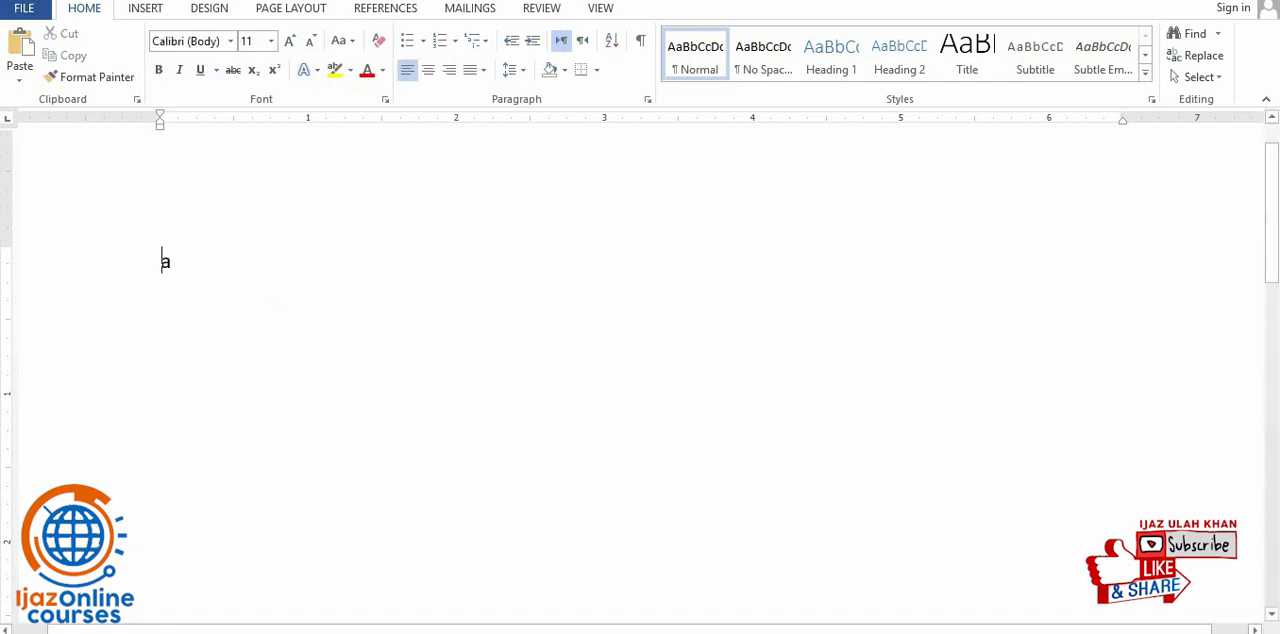
{"action": "key", "text": "BackSpace"}
{"action": "key", "text": "BackSpace"}
{"action": "key", "text": "BackSpace"}
{"action": "key", "text": "BackSpace"}
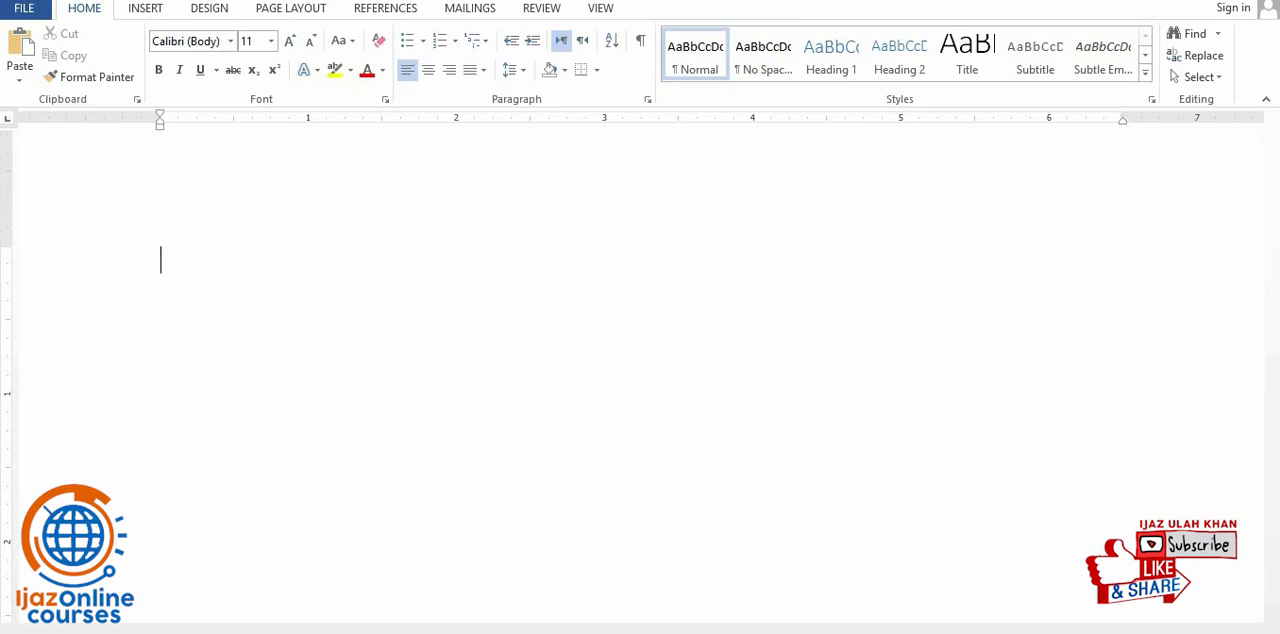
- Switch the input language to Urdu and enter the title "ایم ایس ورڈ کورس" on the first line
{"action": "key", "text": "alt+shift"}
{"action": "type", "text": "ایم اا"}
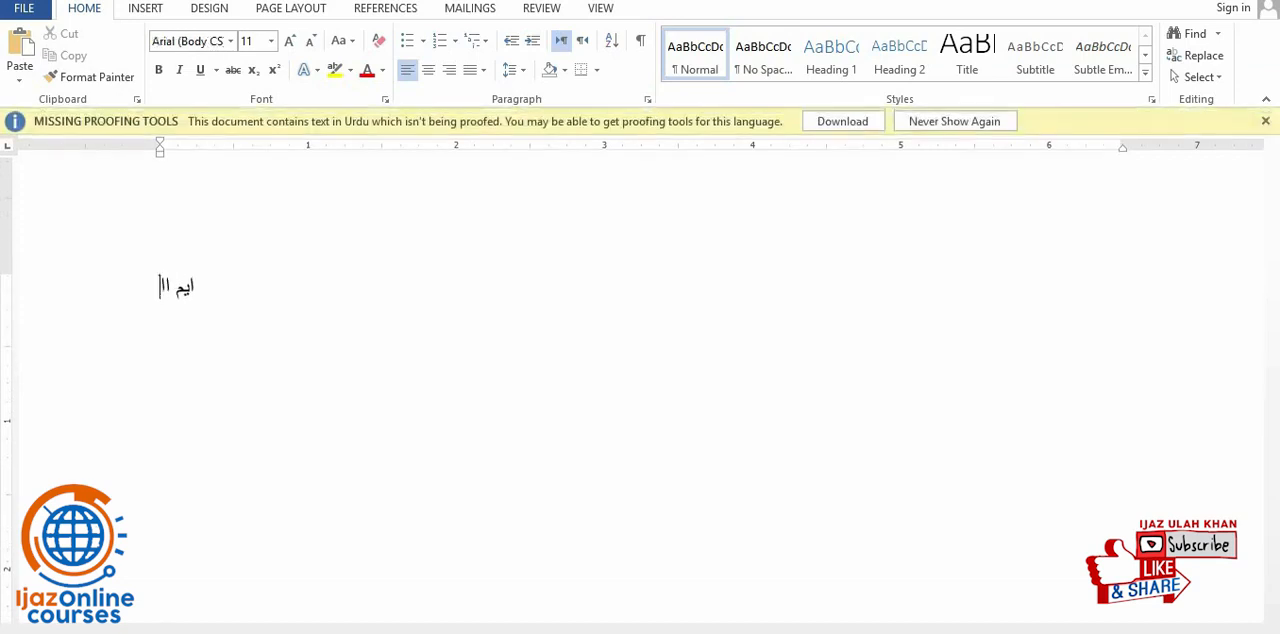
{"action": "key", "text": "BackSpace"}
{"action": "key", "text": "BackSpace"}
{"action": "type", "text": "ایس ورڈ کو"}
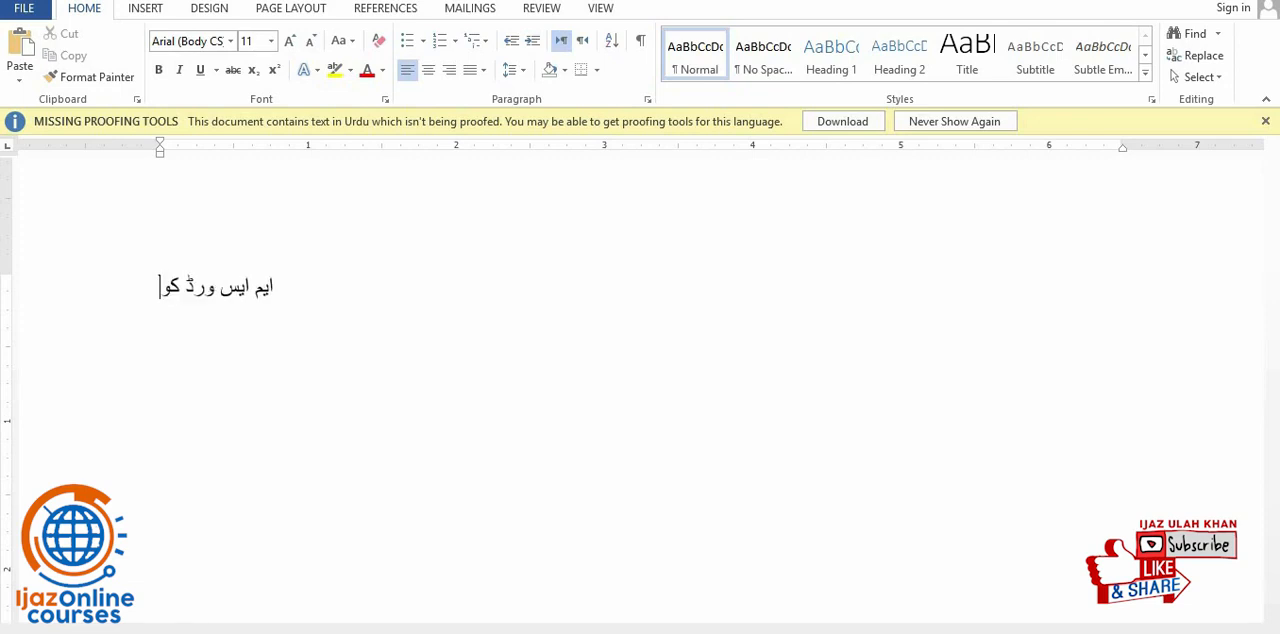
{"action": "type", "text": "رس"}
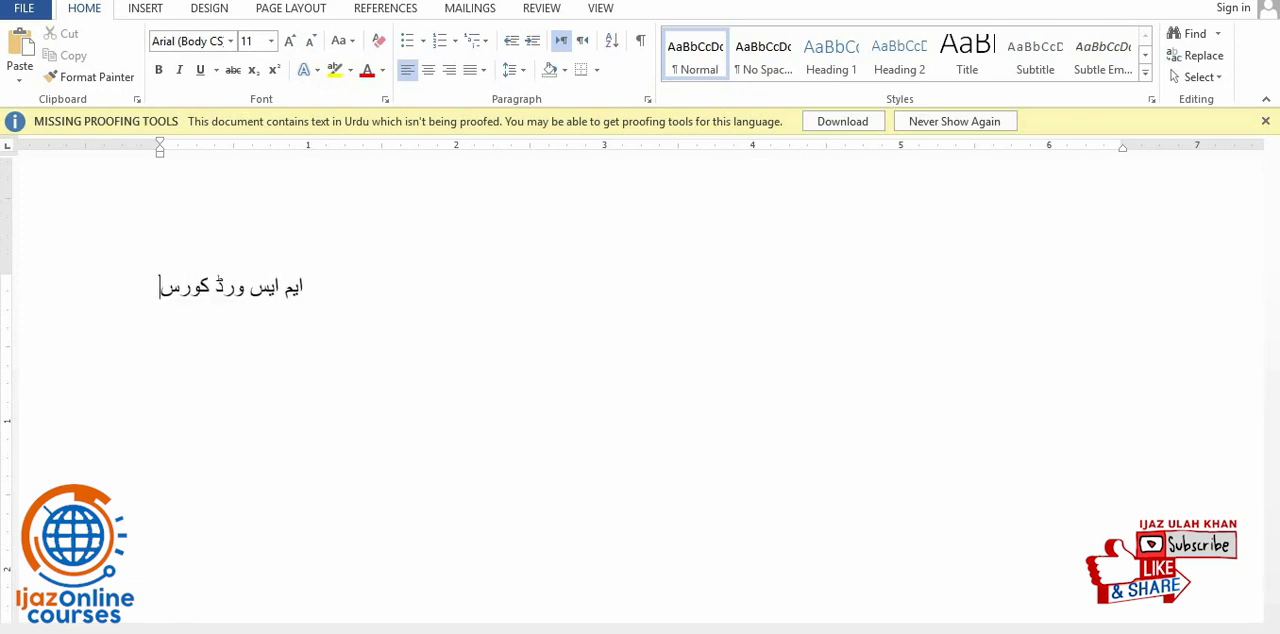
- Add a second line with the Urdu text "ہوم مینیو" below the title
{"action": "key", "text": "Return"}
{"action": "type", "text": "ہوم مینیو"}
{"action": "key", "text": "Return"}
{"action": "key", "text": "BackSpace"}
- Center both Urdu lines and enlarge their font size to 48
{"action": "key", "text": "ctrl+a"}
{"action": "left_click", "coordinate": [428, 69]}
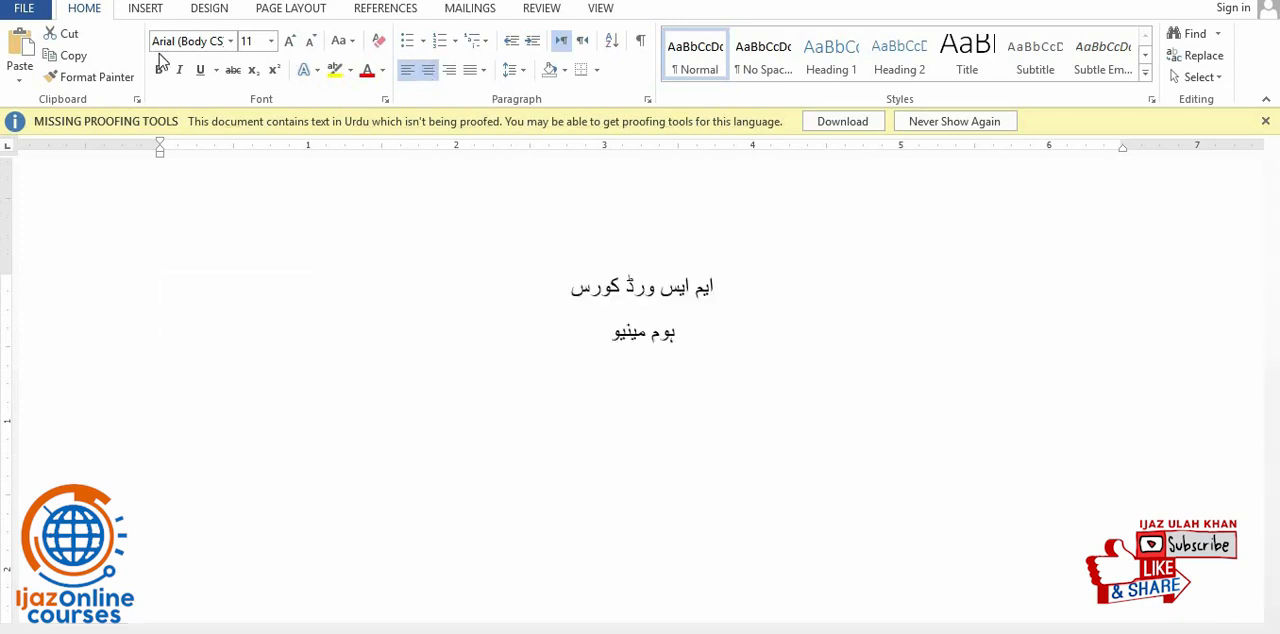
{"action": "left_click", "coordinate": [290, 40]}
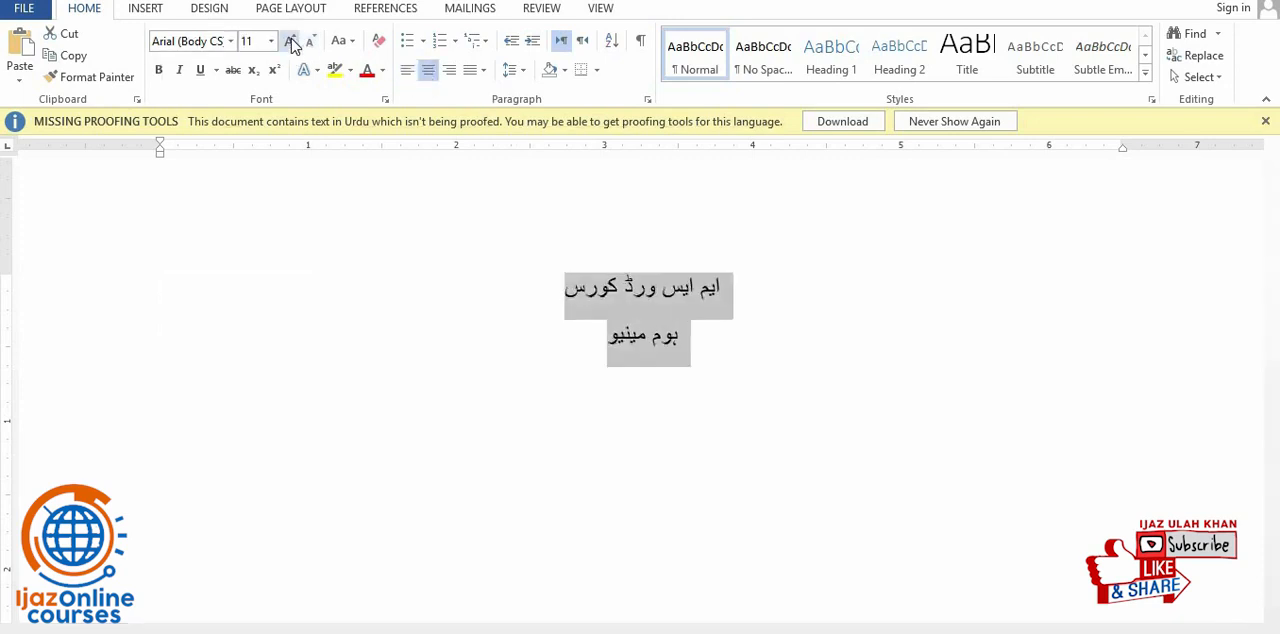
{"action": "left_click", "coordinate": [290, 40]}
{"action": "left_click", "coordinate": [290, 40]}
{"action": "left_click", "coordinate": [290, 40]}
{"action": "left_click", "coordinate": [290, 40]}
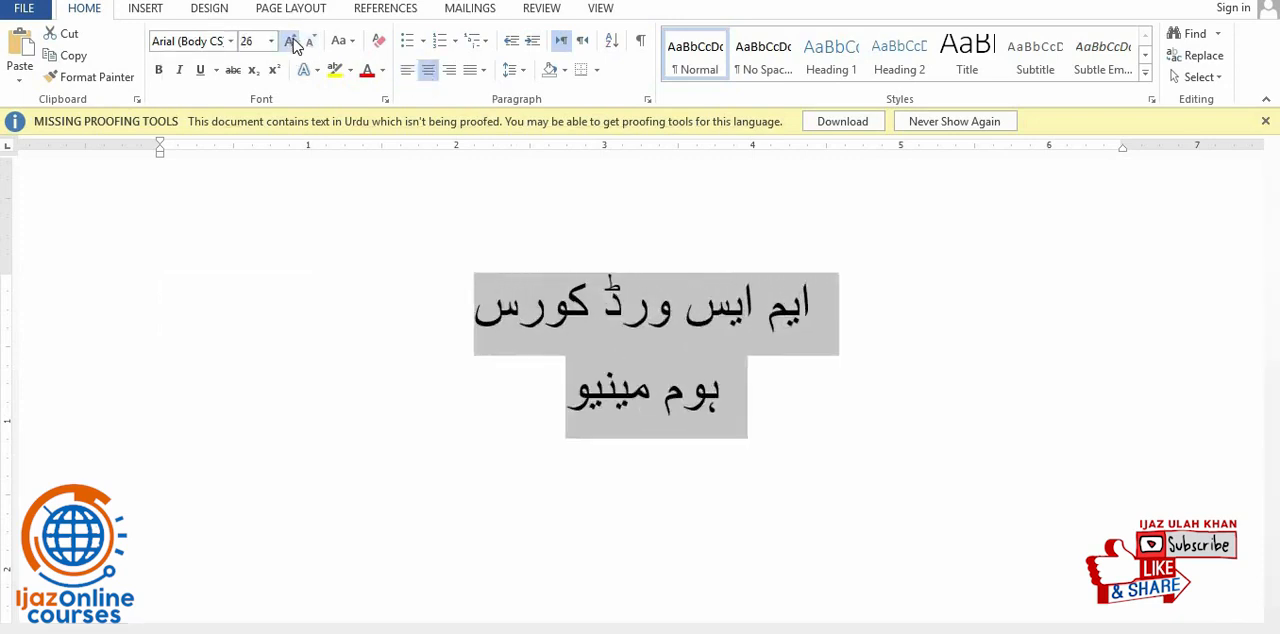
{"action": "left_click", "coordinate": [290, 40]}
{"action": "left_click", "coordinate": [290, 40]}
{"action": "left_click", "coordinate": [290, 40]}
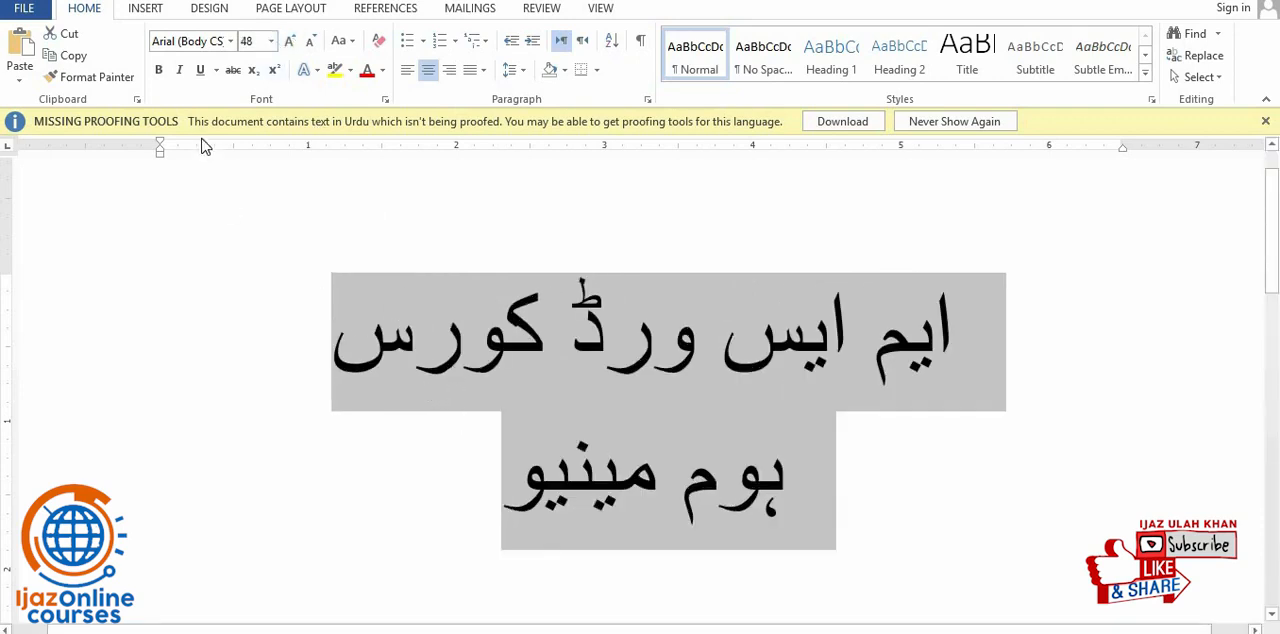
- Apply the Jameel Noori Nastaleeq font to both Urdu lines
{"action": "left_click", "coordinate": [231, 41]}
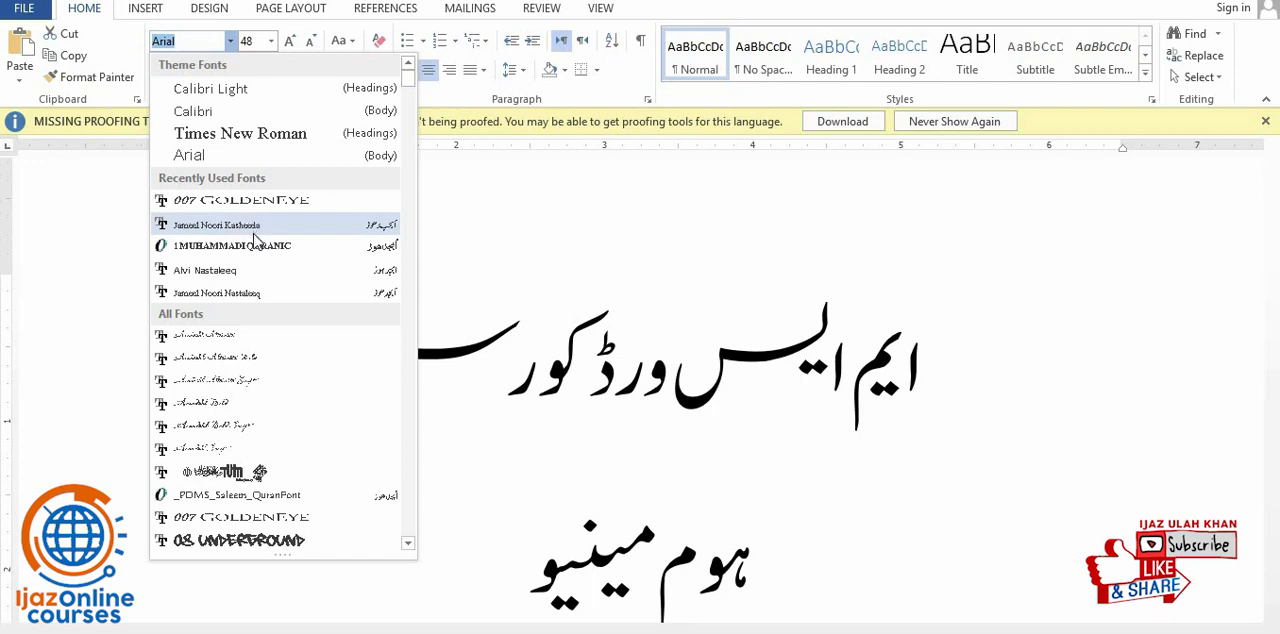
{"action": "left_click", "coordinate": [253, 297]}
{"action": "scroll", "coordinate": [430, 440], "scroll_direction": "down", "scroll_amount": 2}
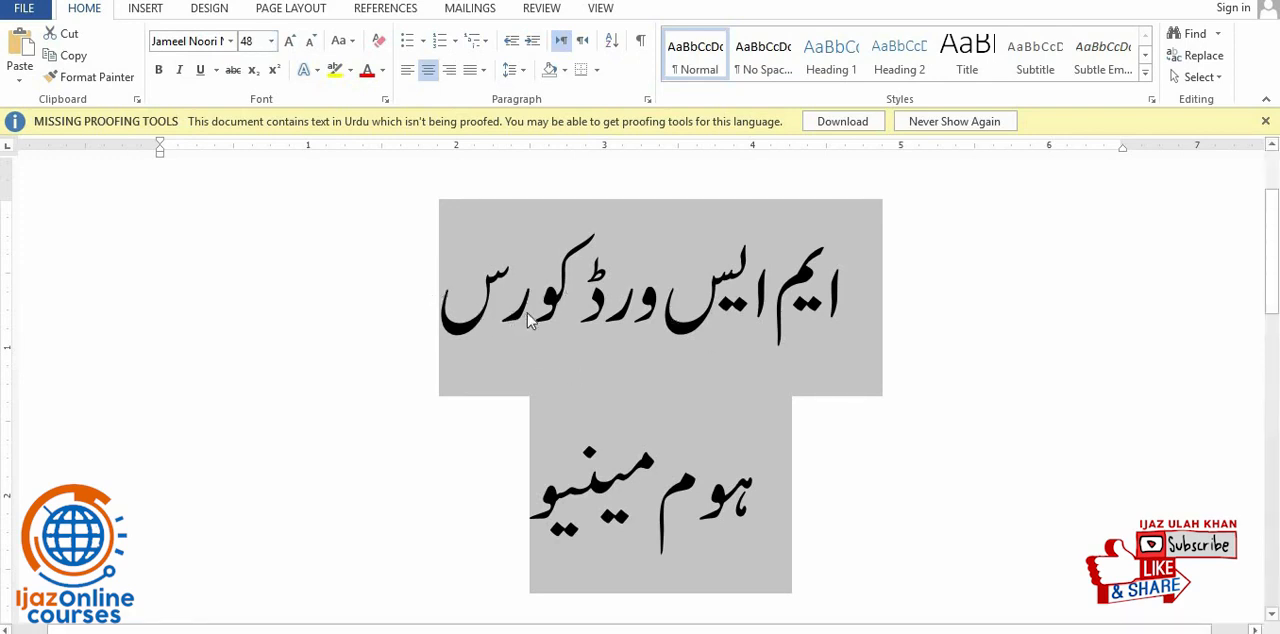
- Set the font size of the second line "ہوم مینیو" to 36
{"action": "triple_click", "coordinate": [570, 288]}
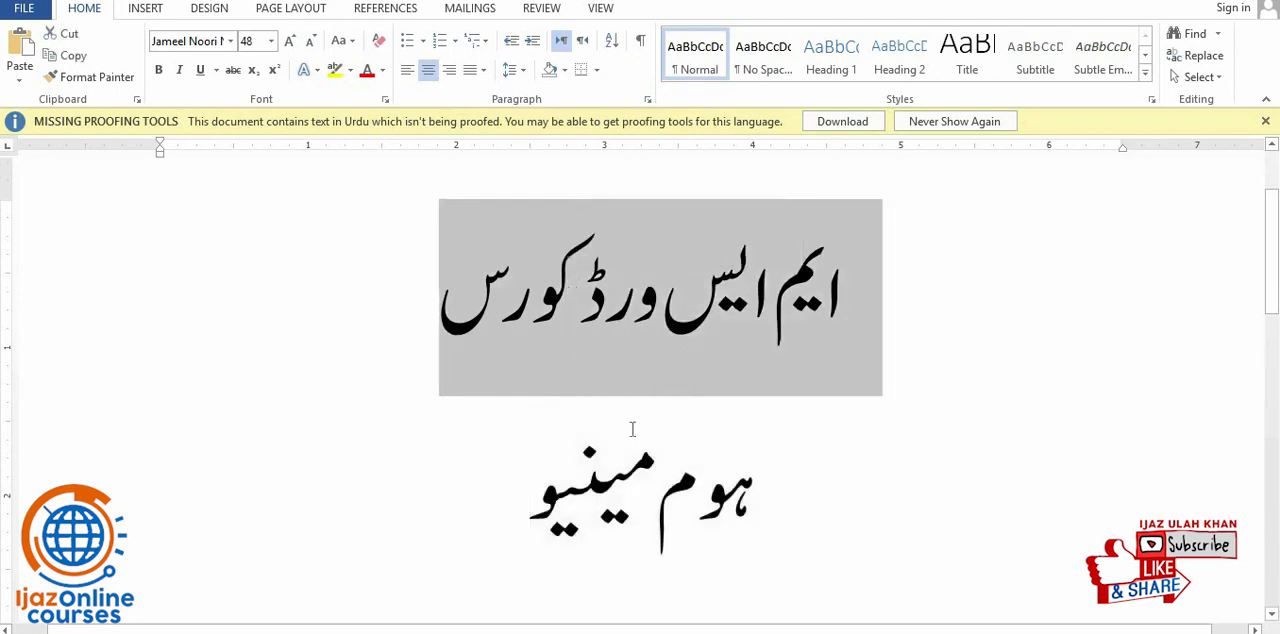
{"action": "triple_click", "coordinate": [600, 497]}
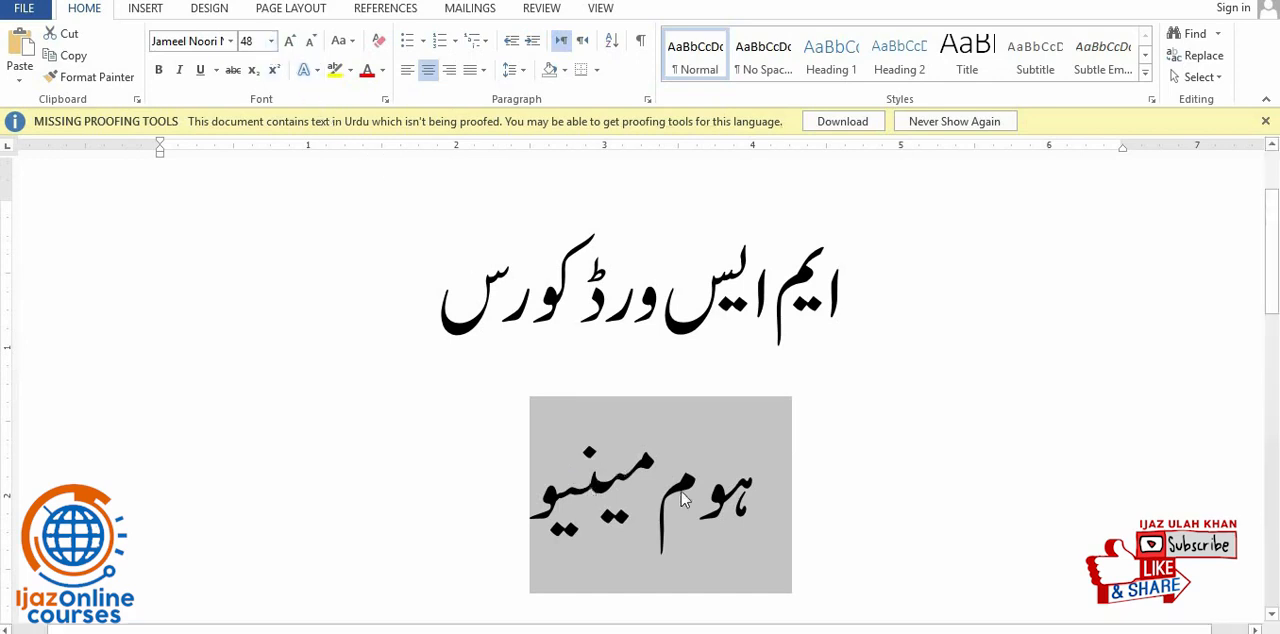
{"action": "left_click", "coordinate": [271, 42]}
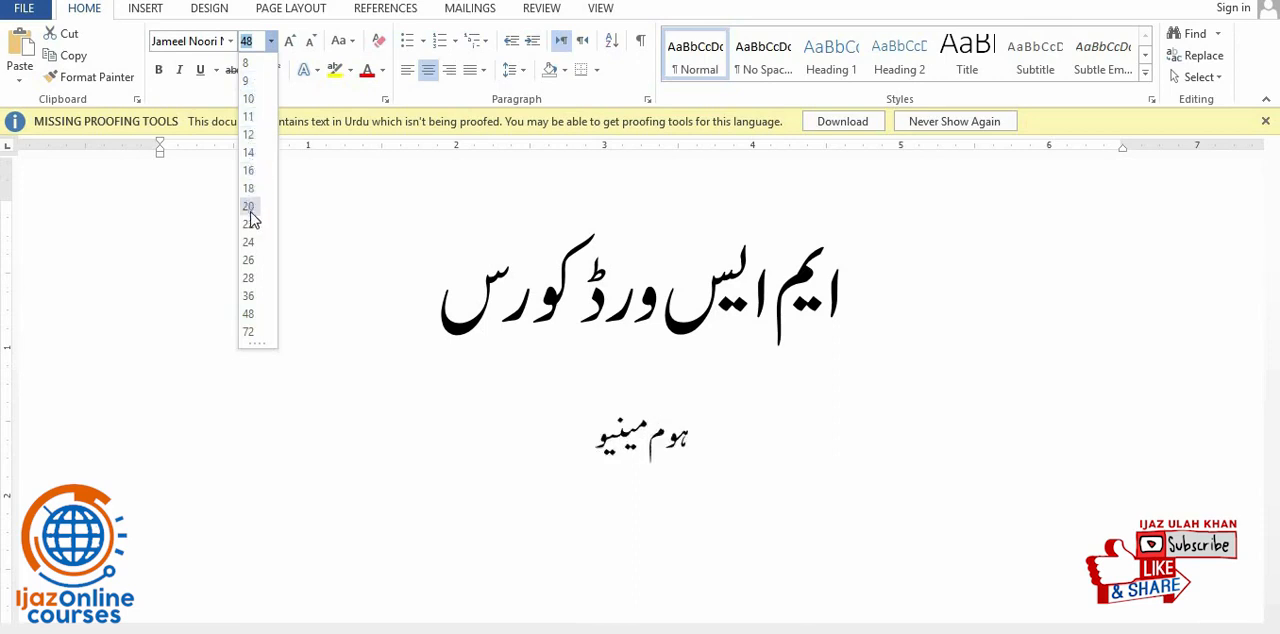
{"action": "left_click", "coordinate": [248, 298]}
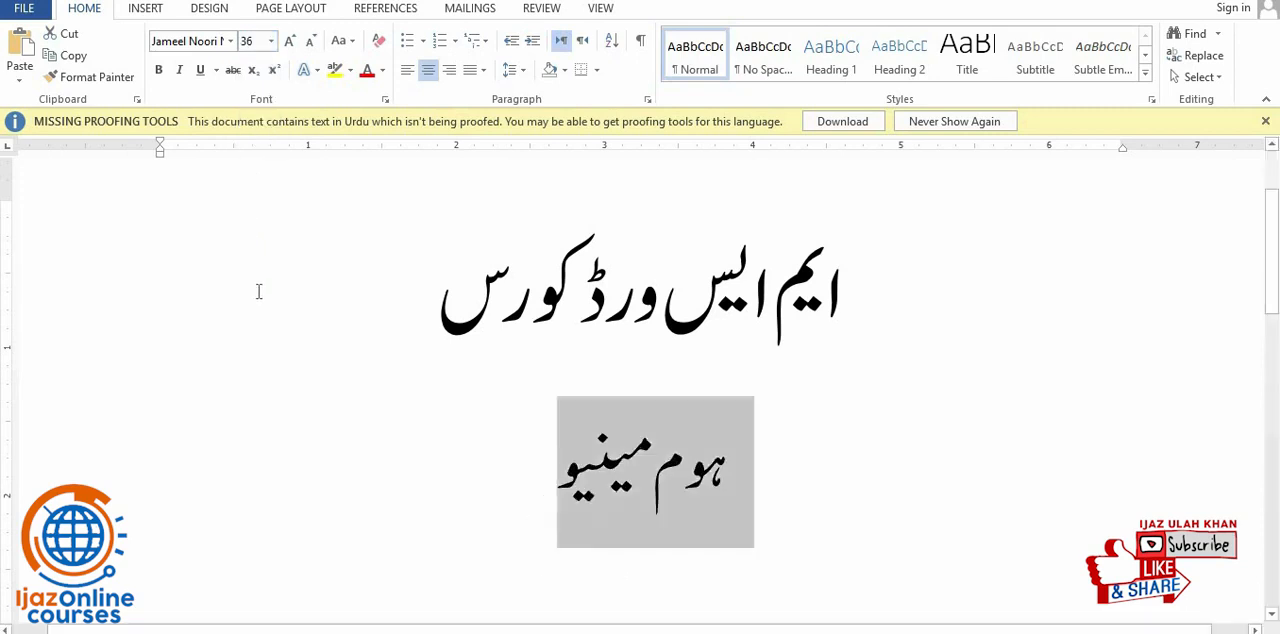
- Grow the second line's font stepwise to size 80, and shrink it back to 48
{"action": "left_click", "coordinate": [291, 49]}
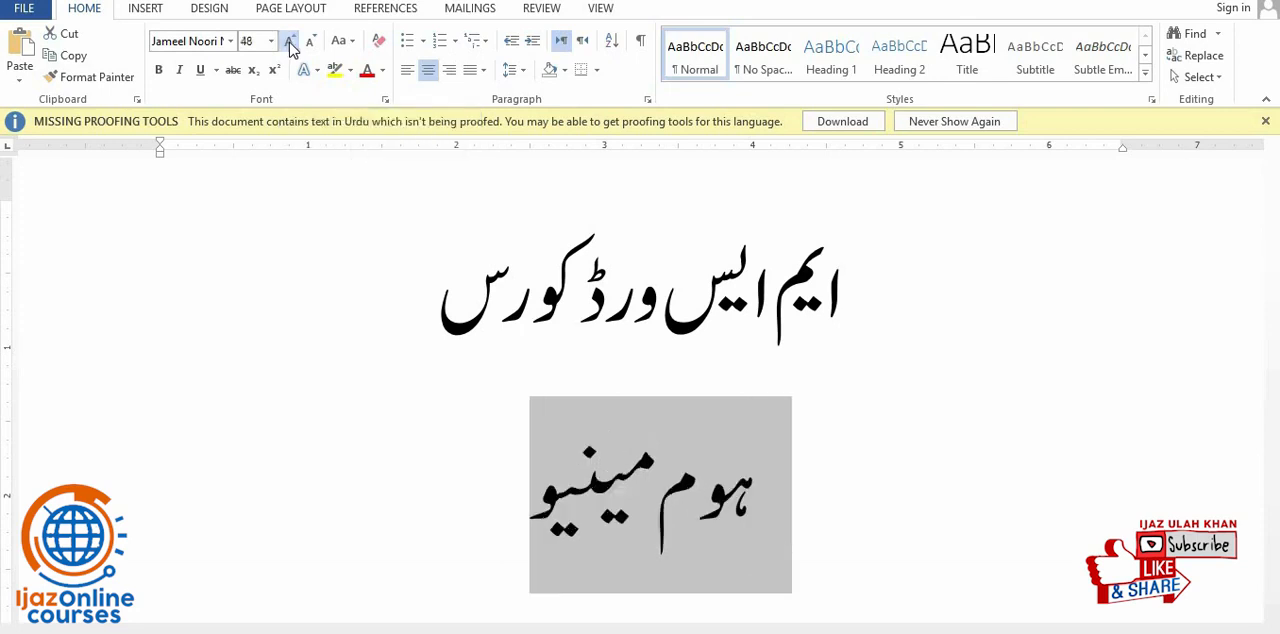
{"action": "left_click", "coordinate": [291, 49]}
{"action": "left_click", "coordinate": [291, 49]}
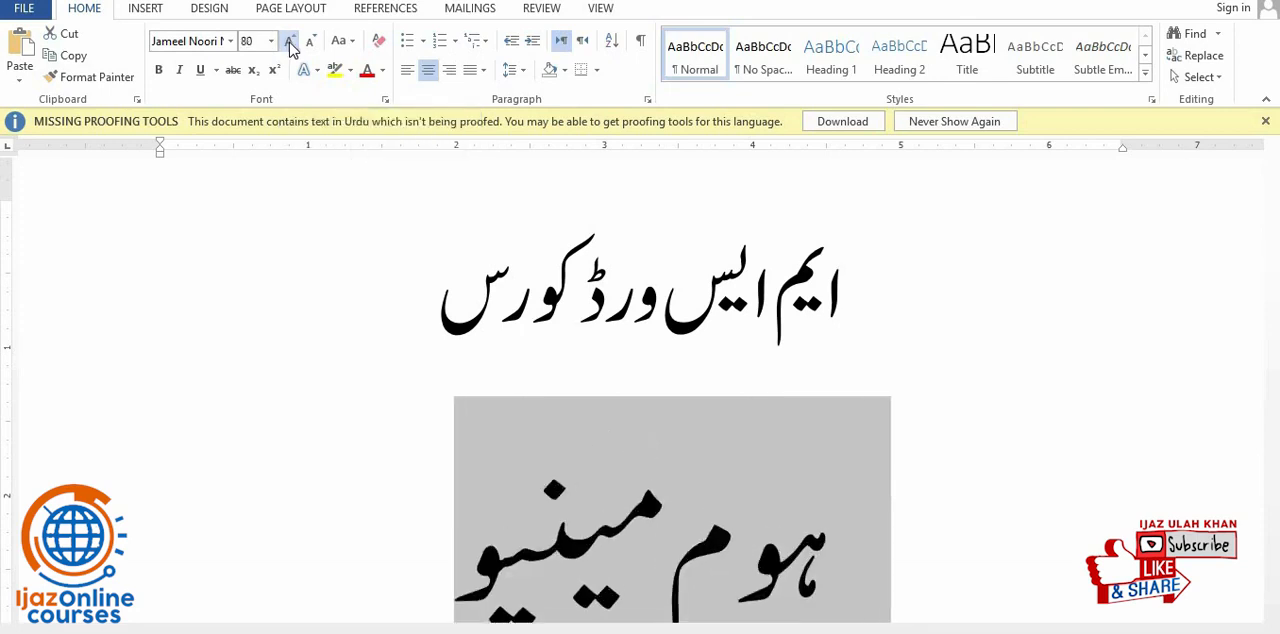
{"action": "left_click", "coordinate": [309, 50]}
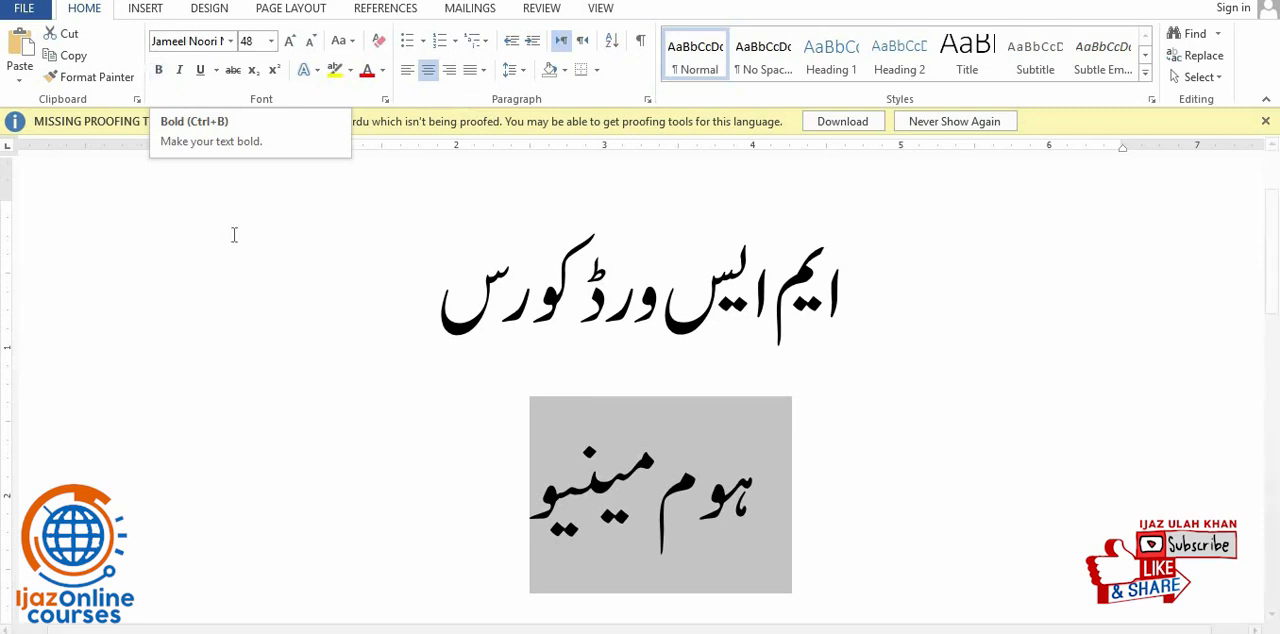
- Make the second line "ہوم مینیو" bold
{"action": "mouse_move", "coordinate": [588, 484]}
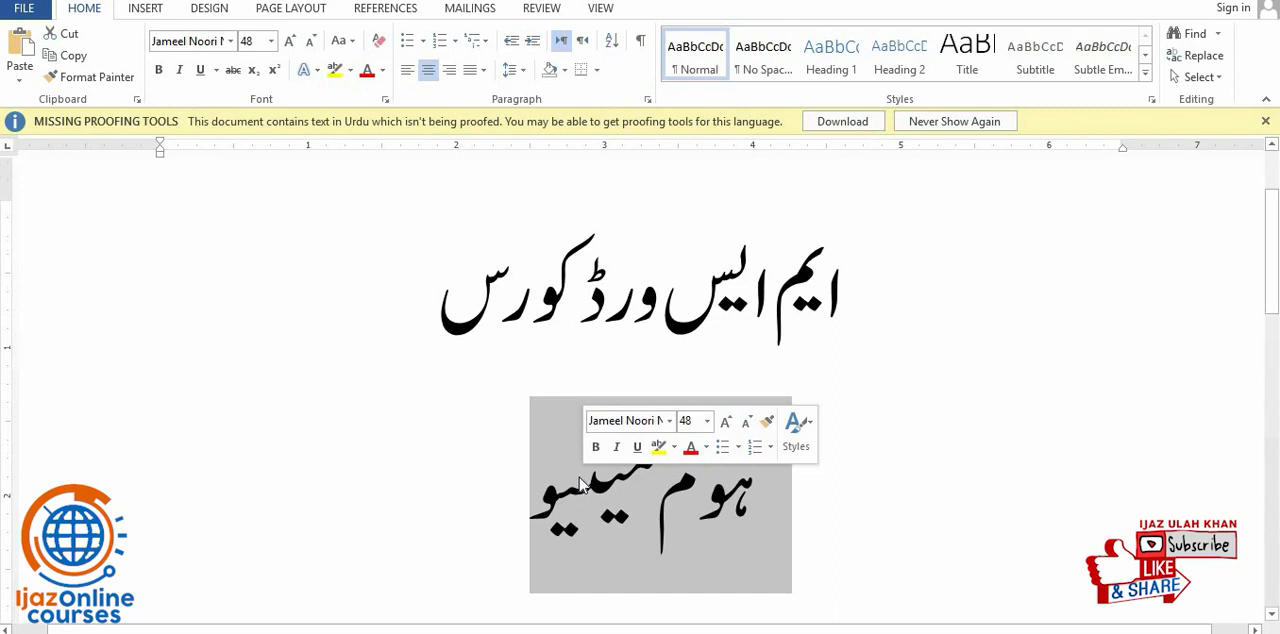
{"action": "triple_click", "coordinate": [579, 484]}
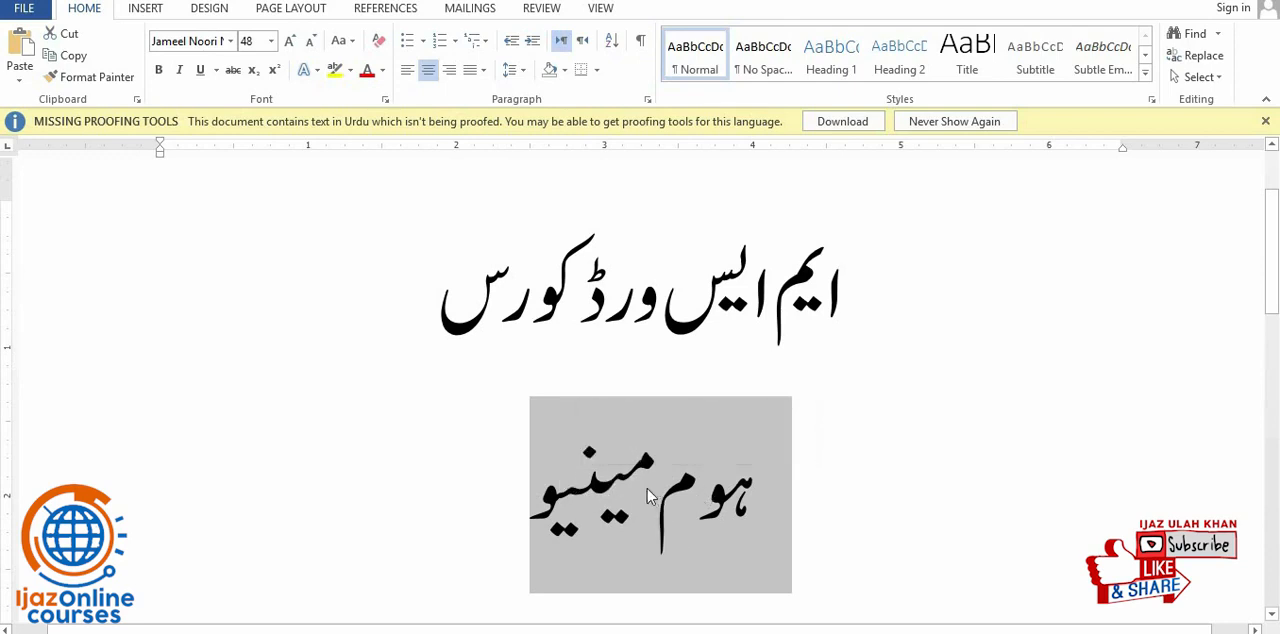
{"action": "left_click", "coordinate": [160, 72]}
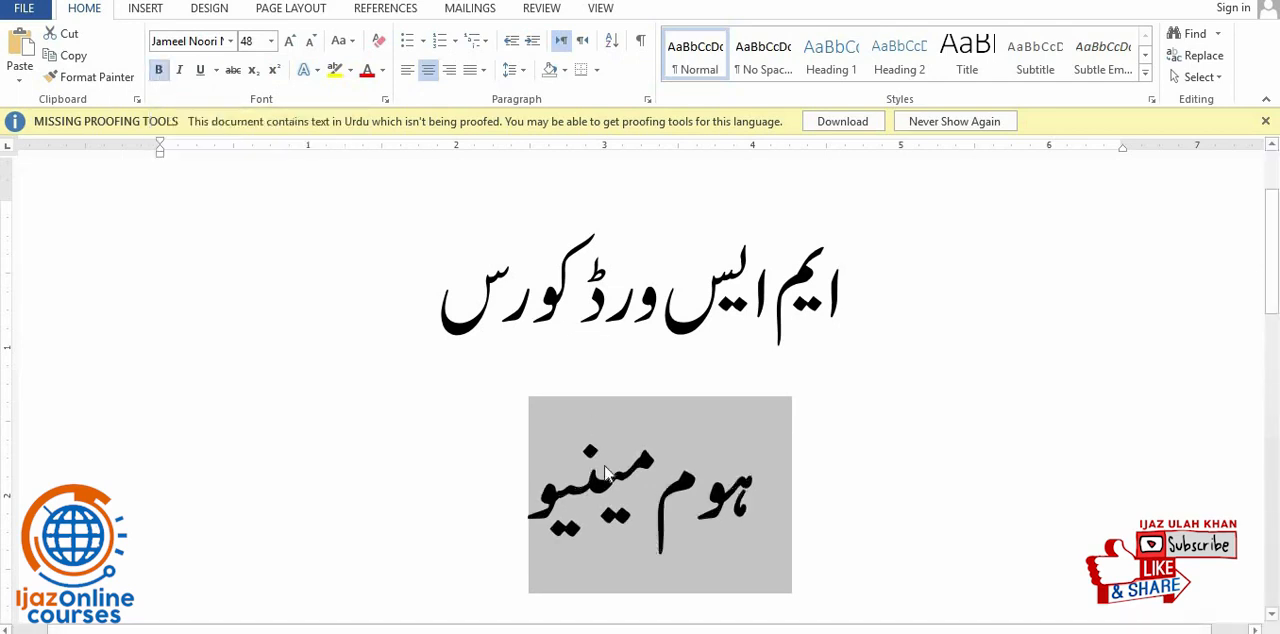
- Compare the stroke weight of the bold second line with the regular first line by selecting text in each
{"action": "left_click", "coordinate": [605, 473]}
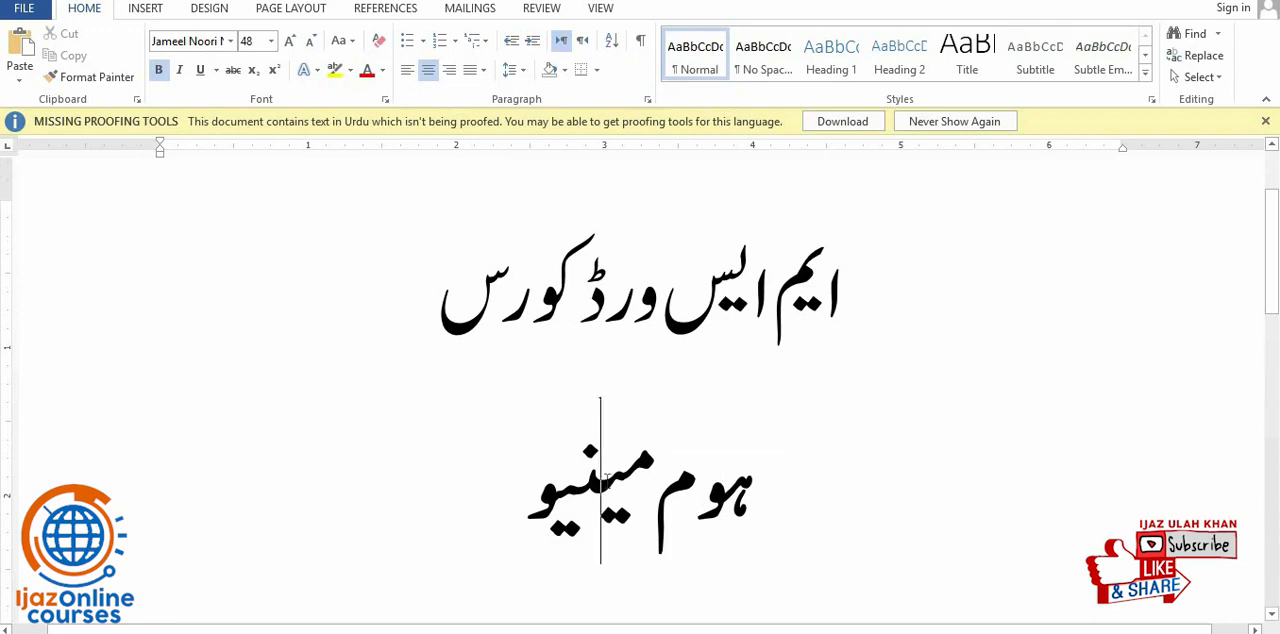
{"action": "triple_click", "coordinate": [605, 473]}
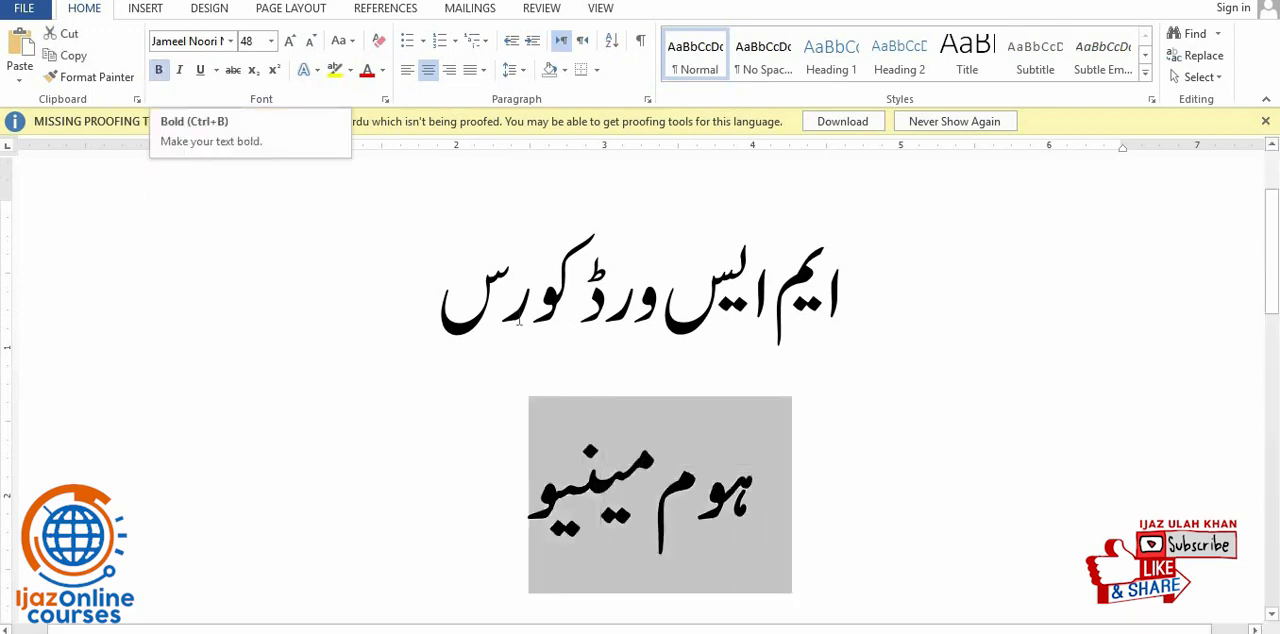
{"action": "double_click", "coordinate": [507, 371]}
{"action": "double_click", "coordinate": [553, 487]}
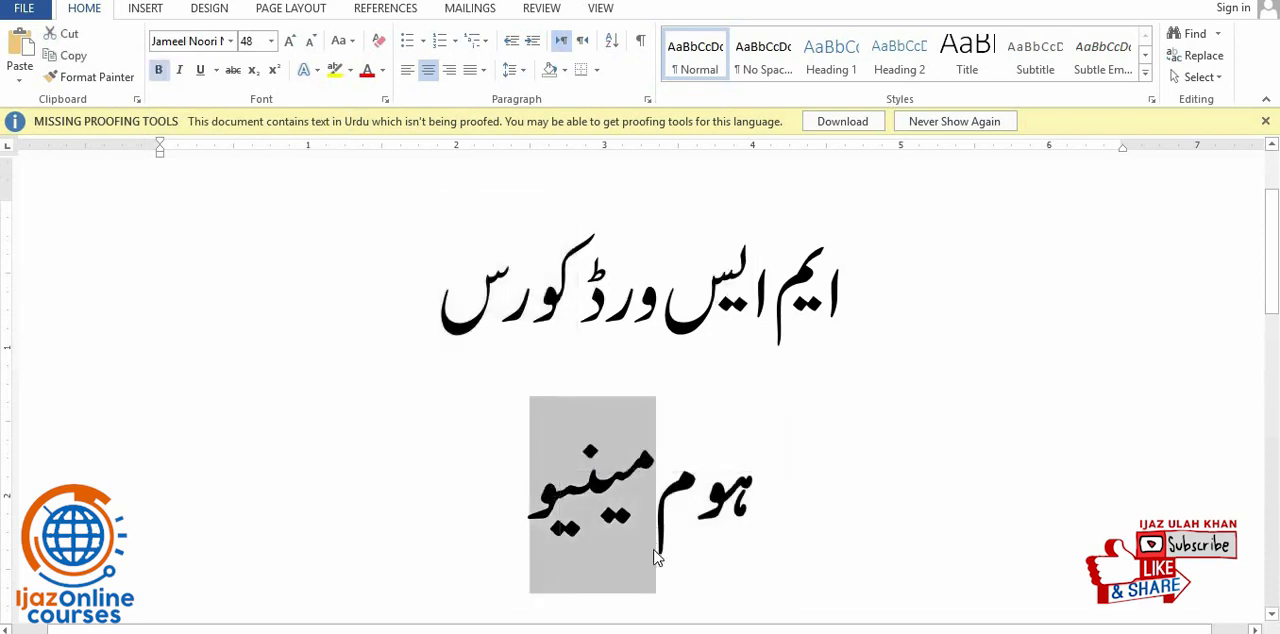
{"action": "triple_click", "coordinate": [585, 475]}
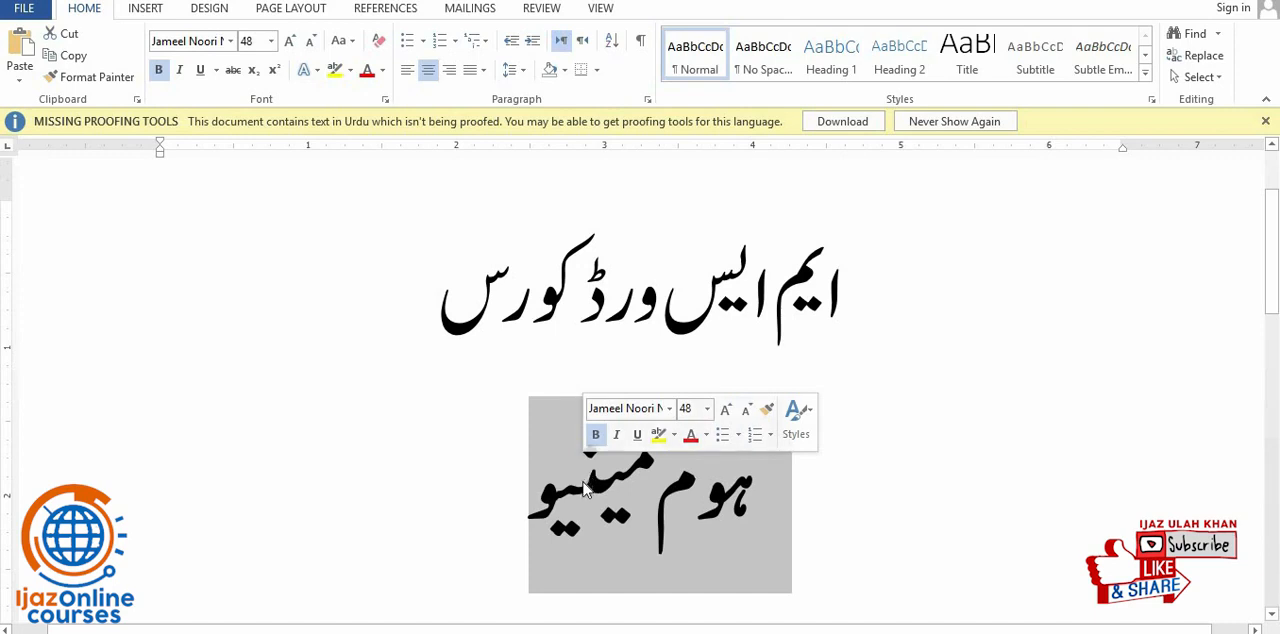
{"action": "triple_click", "coordinate": [580, 484]}
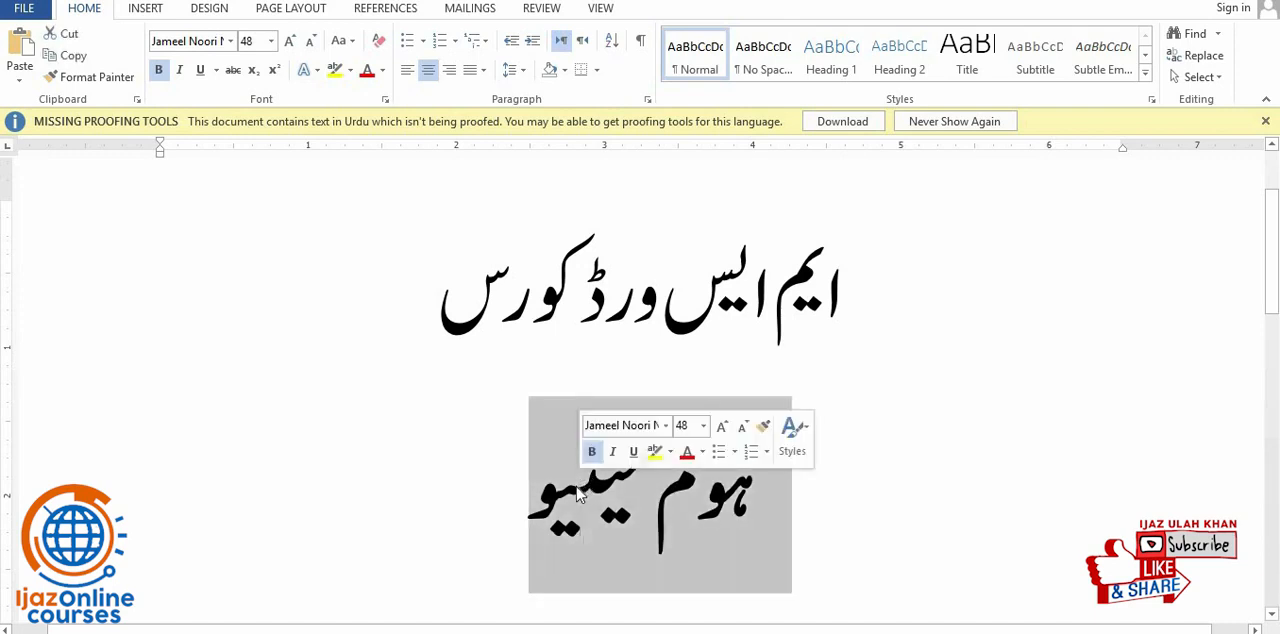
{"action": "double_click", "coordinate": [511, 311]}
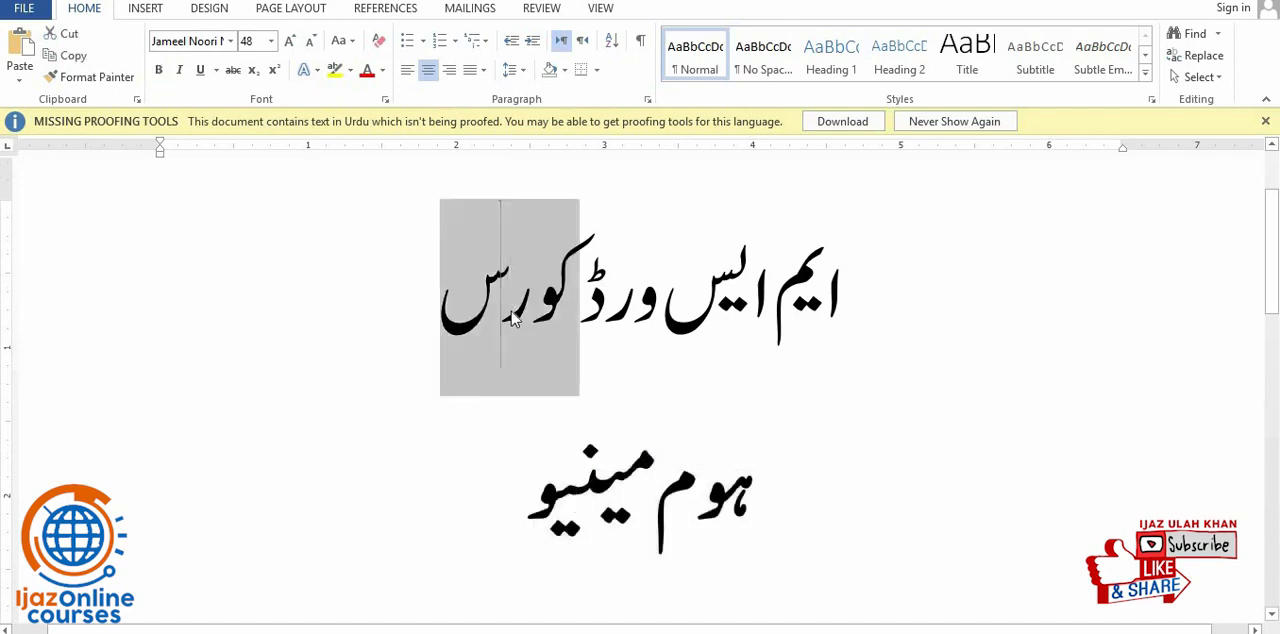
{"action": "left_click", "coordinate": [511, 311]}
- Toggle bold off and back on for the second line, and try to italicize it
{"action": "triple_click", "coordinate": [614, 515]}
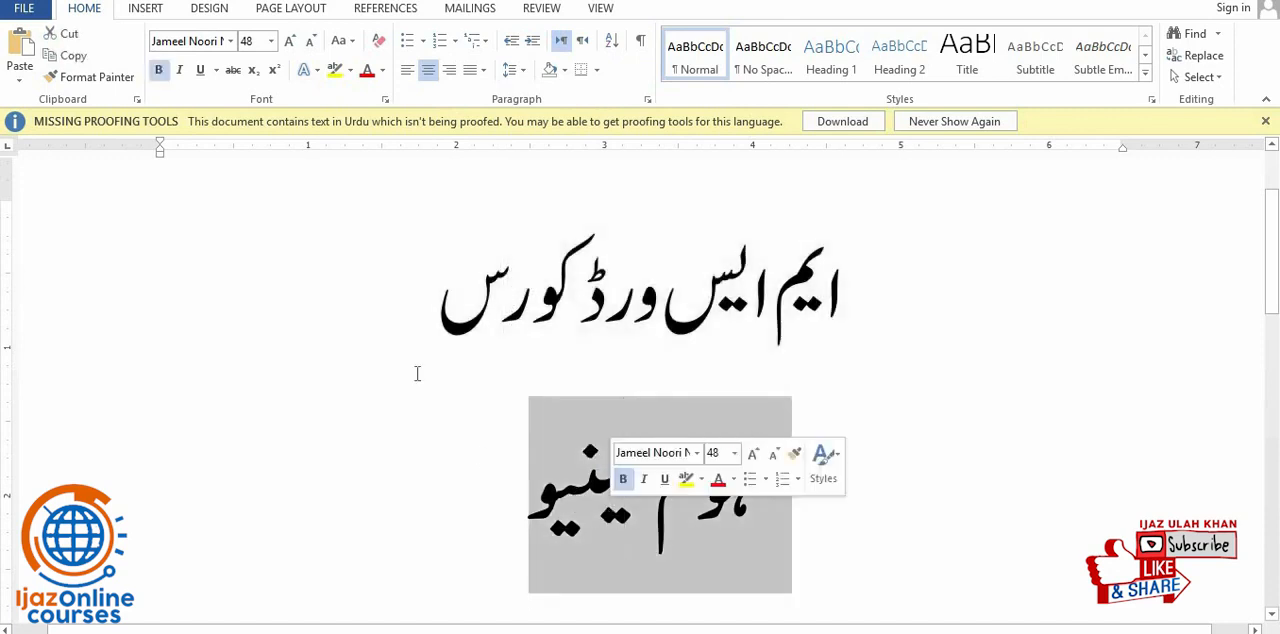
{"action": "left_click", "coordinate": [158, 72]}
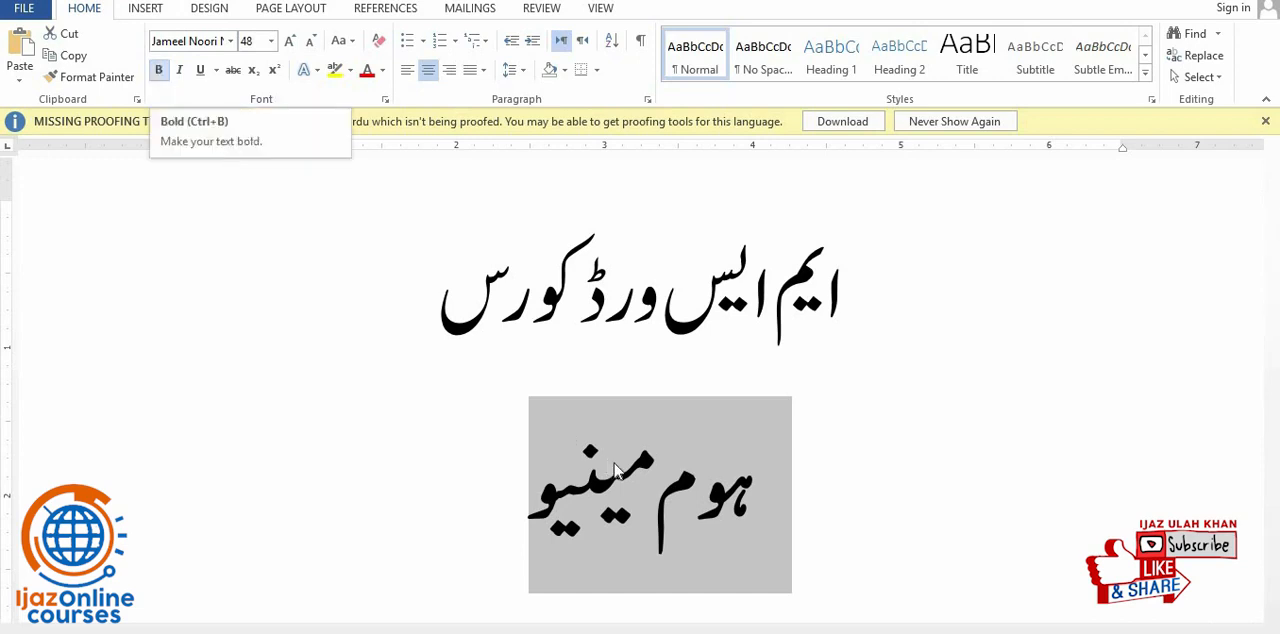
{"action": "left_click", "coordinate": [161, 72]}
{"action": "left_click", "coordinate": [161, 72]}
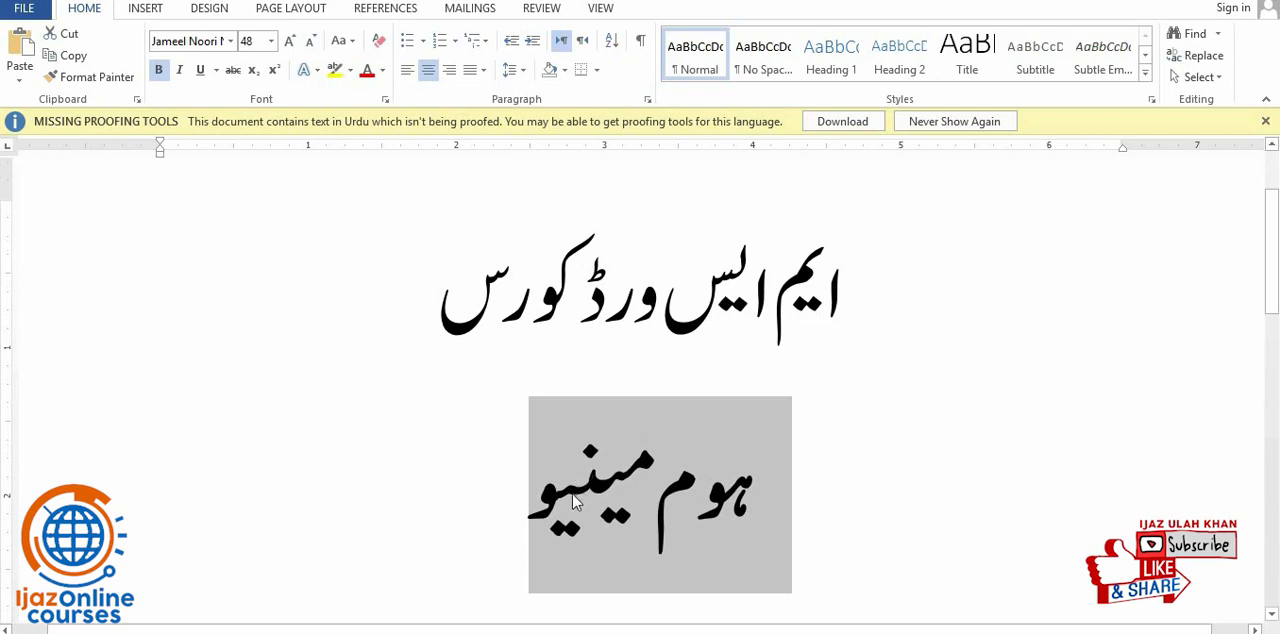
{"action": "left_click", "coordinate": [180, 79]}
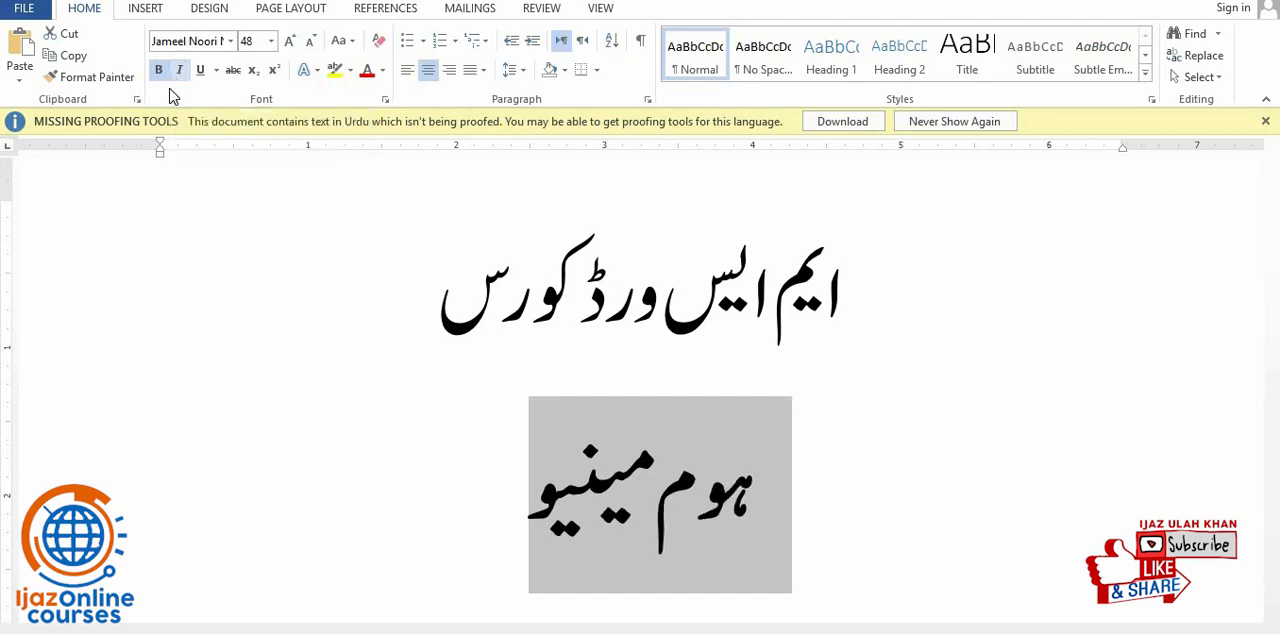
{"action": "left_click", "coordinate": [509, 489]}
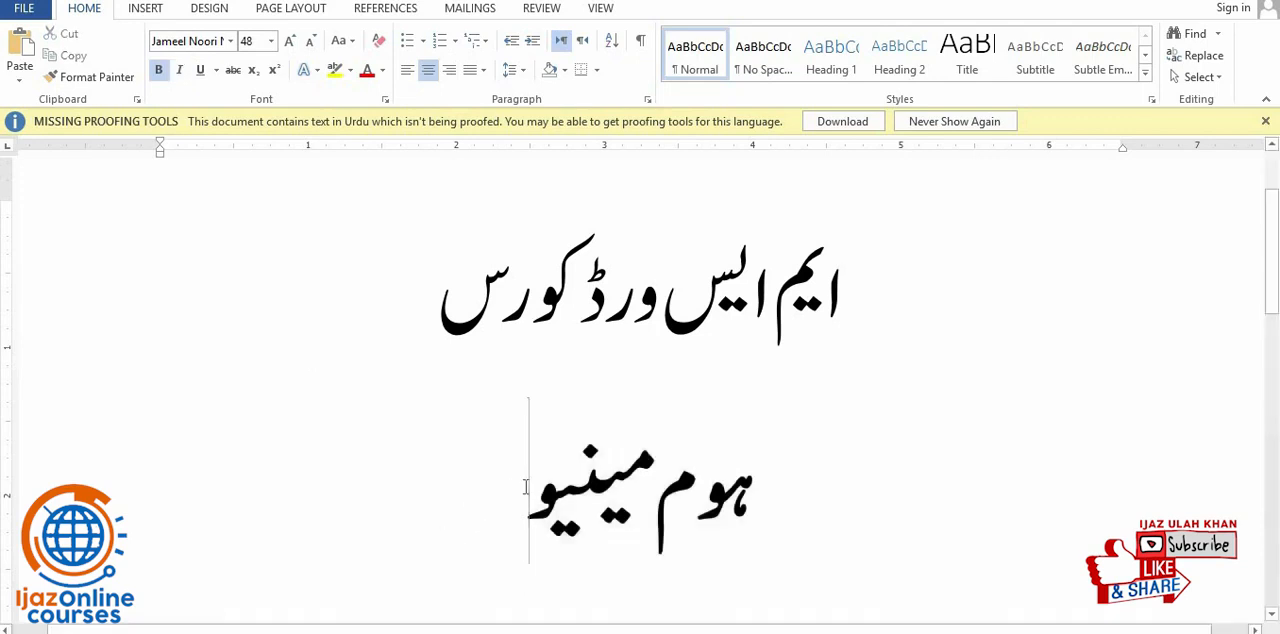
- Add a third line reading "home" below the second line "ہوم مینیو"
{"action": "key", "text": "Return"}
{"action": "scroll", "coordinate": [778, 160], "scroll_direction": "down", "scroll_amount": 1}
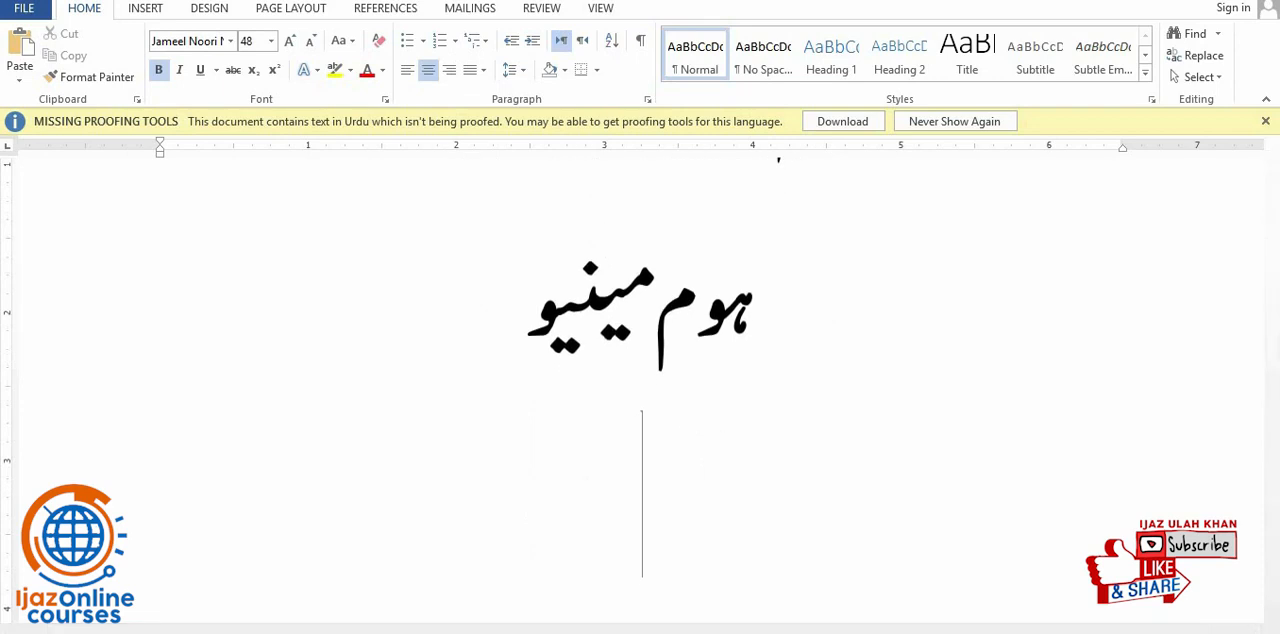
{"action": "type", "text": "ھ"}
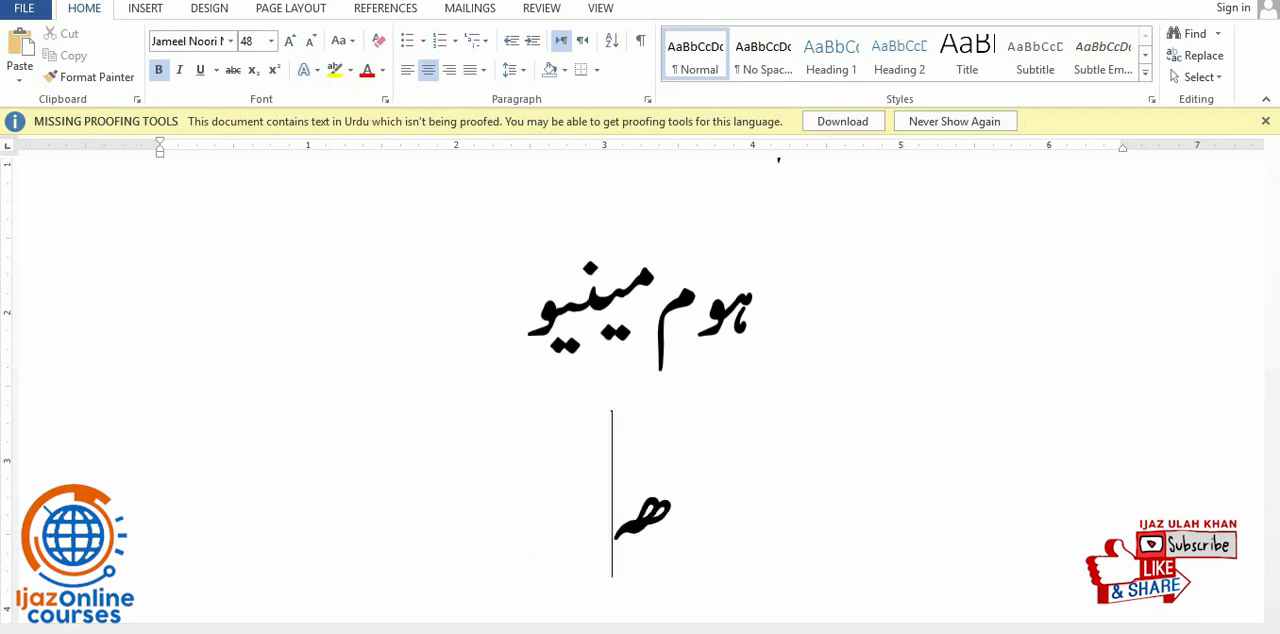
{"action": "key", "text": "BackSpace"}
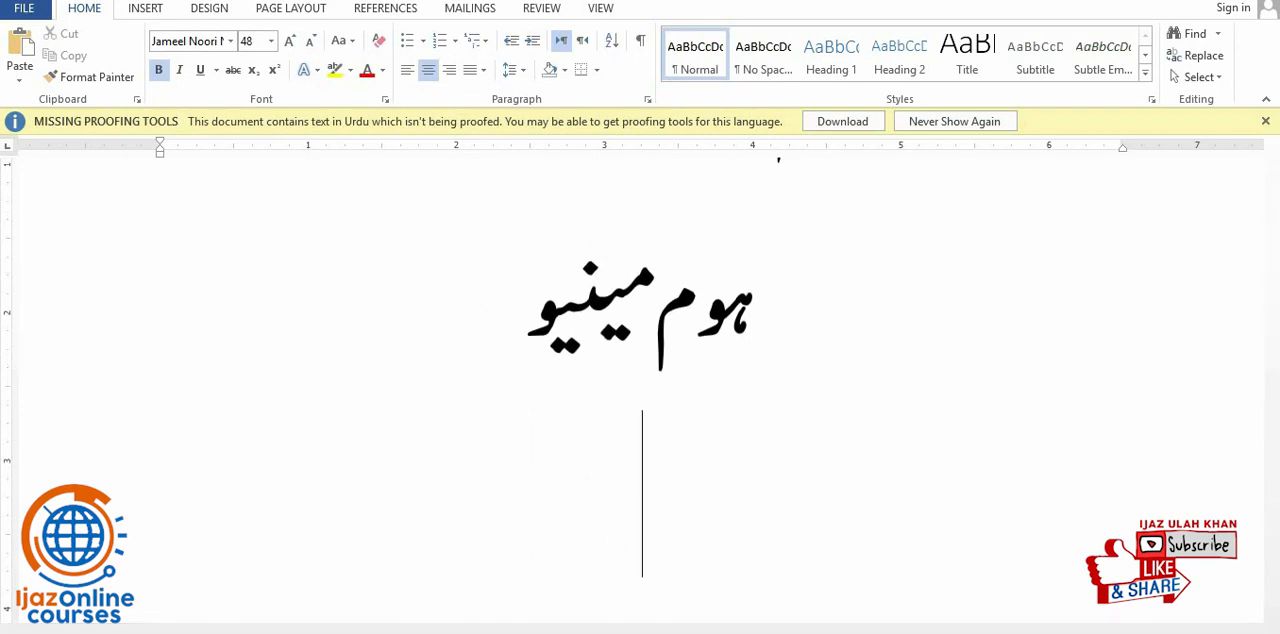
{"action": "type", "text": "home"}
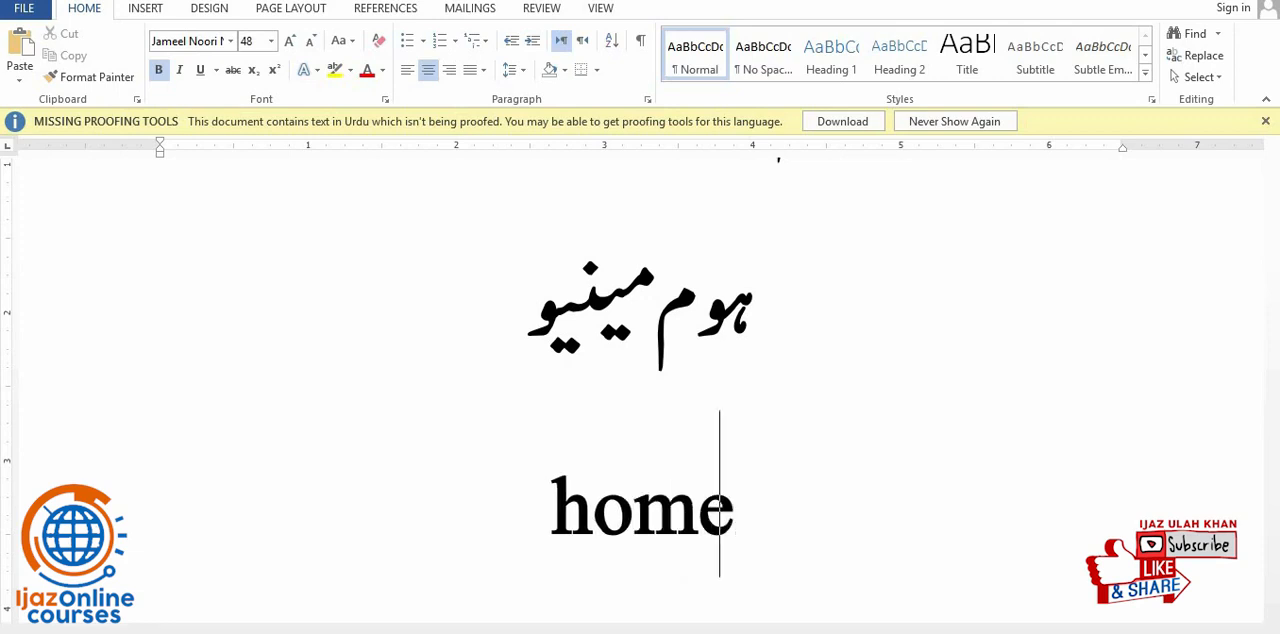
{"action": "left_click", "coordinate": [566, 520]}
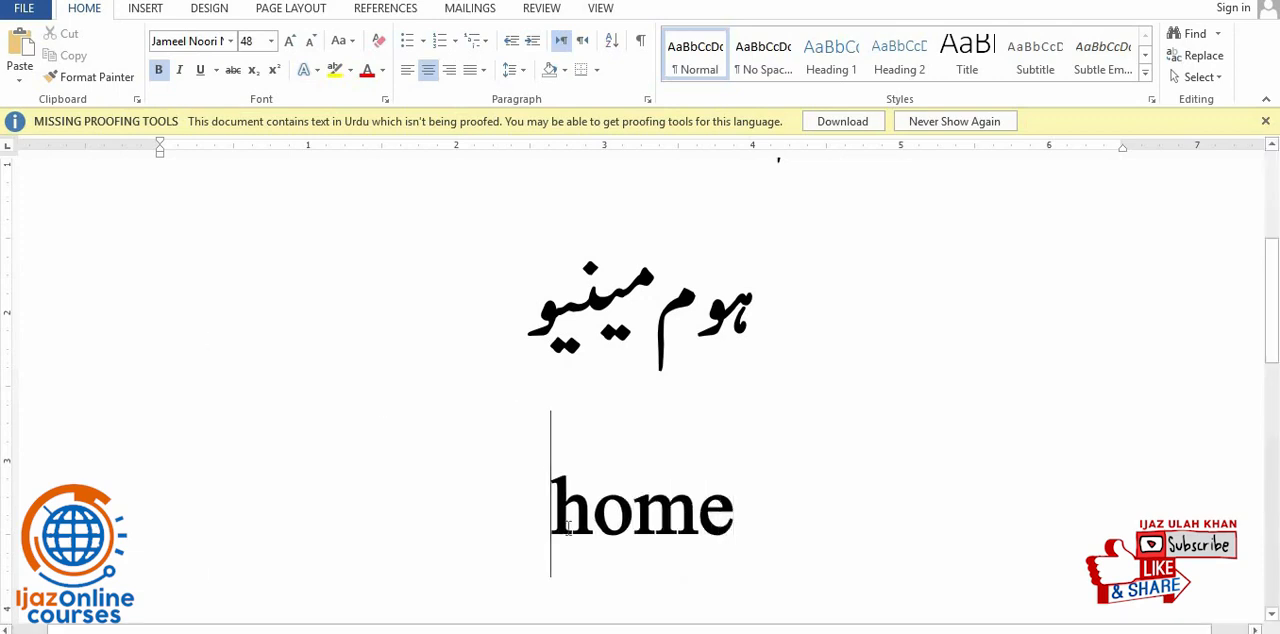
{"action": "triple_click", "coordinate": [630, 535]}
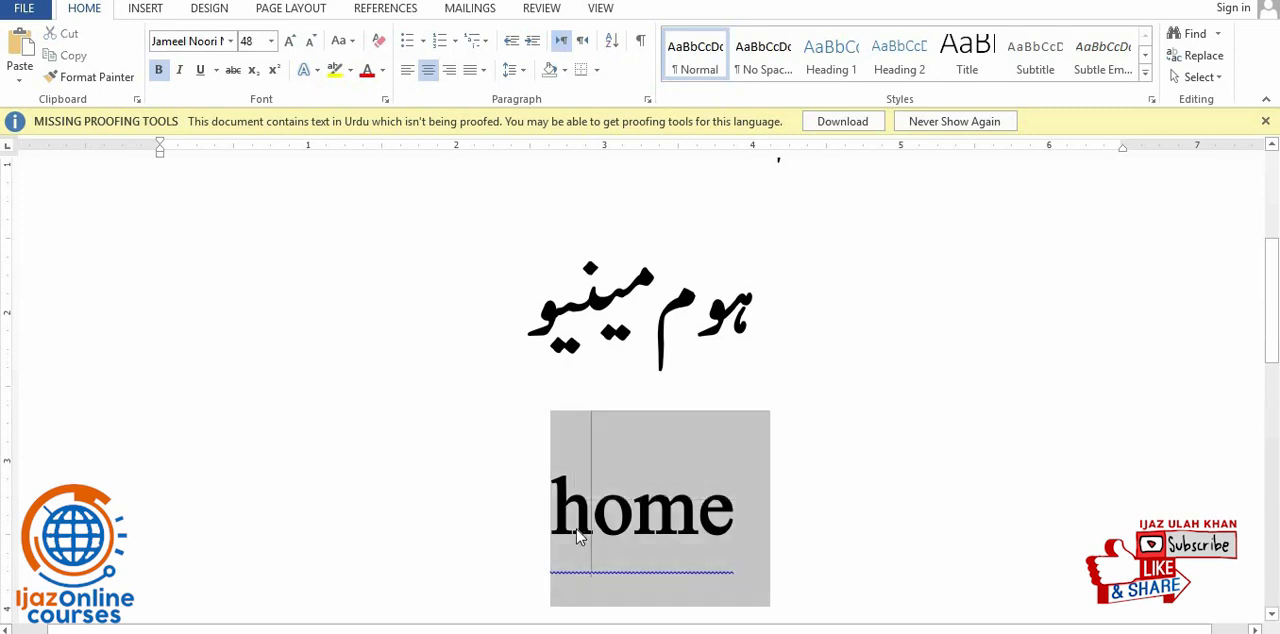
{"action": "left_click", "coordinate": [576, 529]}
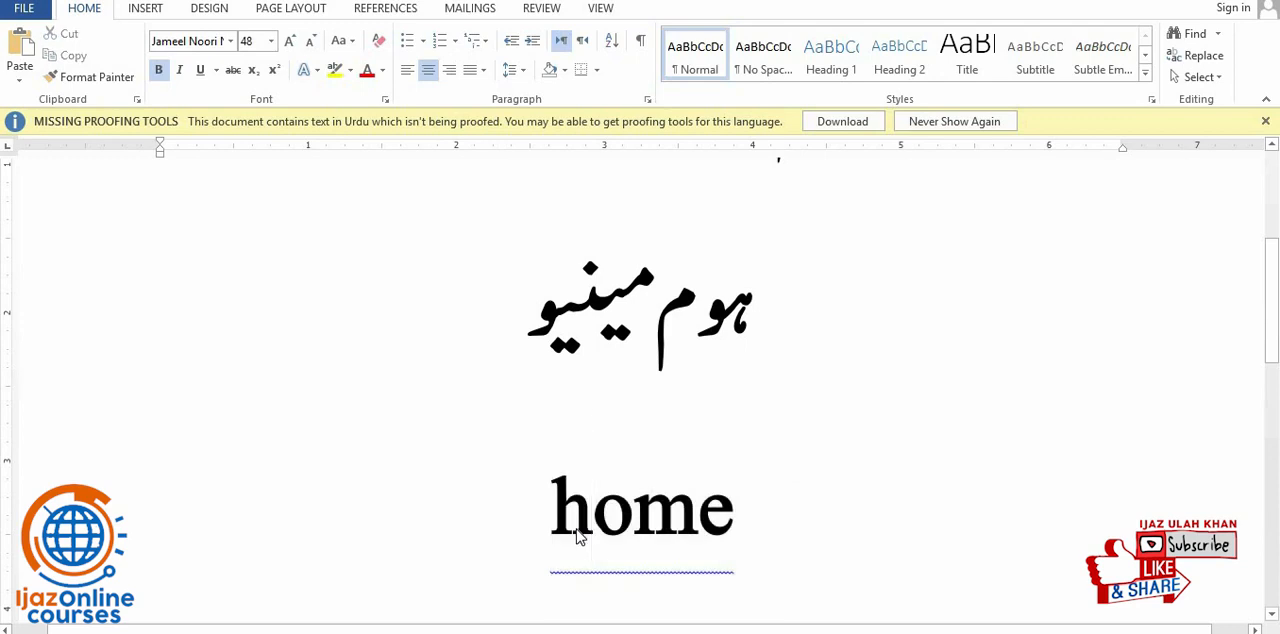
{"action": "double_click", "coordinate": [673, 530]}
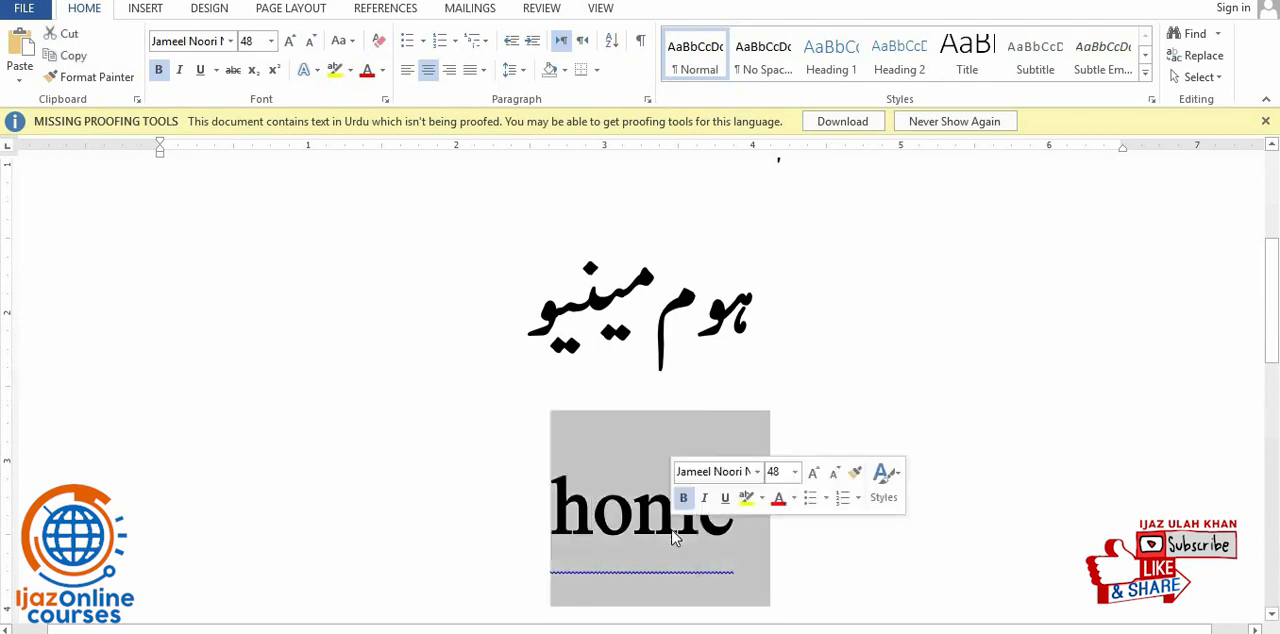
{"action": "left_click", "coordinate": [676, 530]}
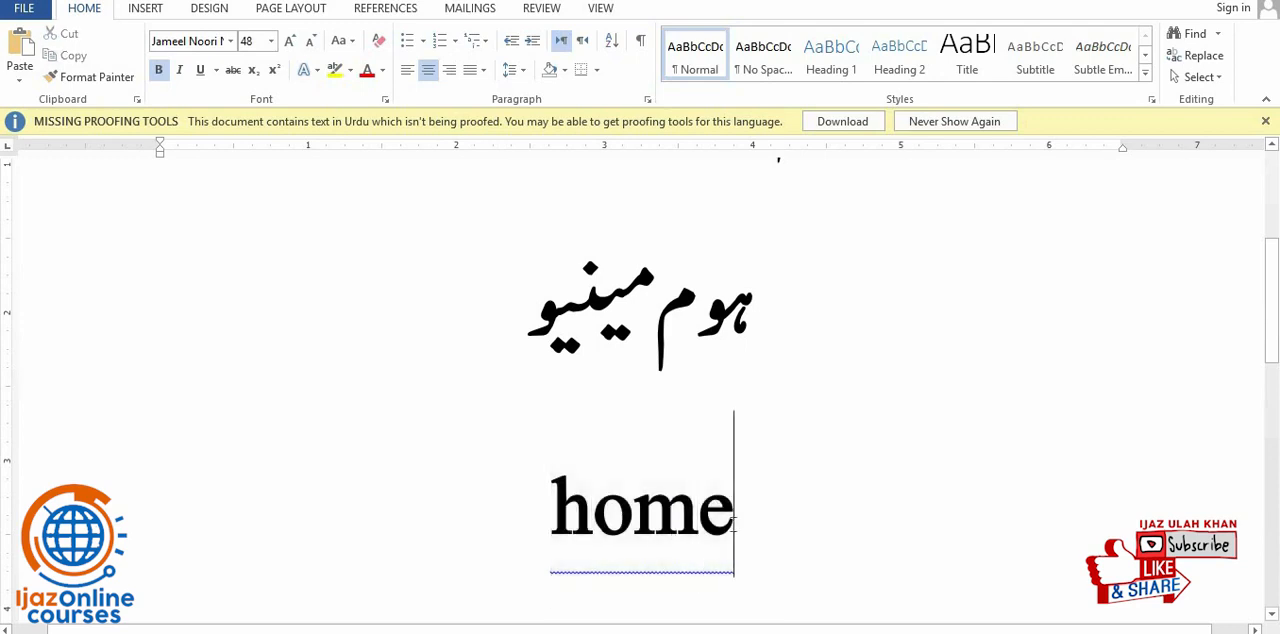
- Try to italicize the word "home" in the third line, toggling italic off and back on
{"action": "left_click_drag", "start_coordinate": [733, 530], "coordinate": [506, 535]}
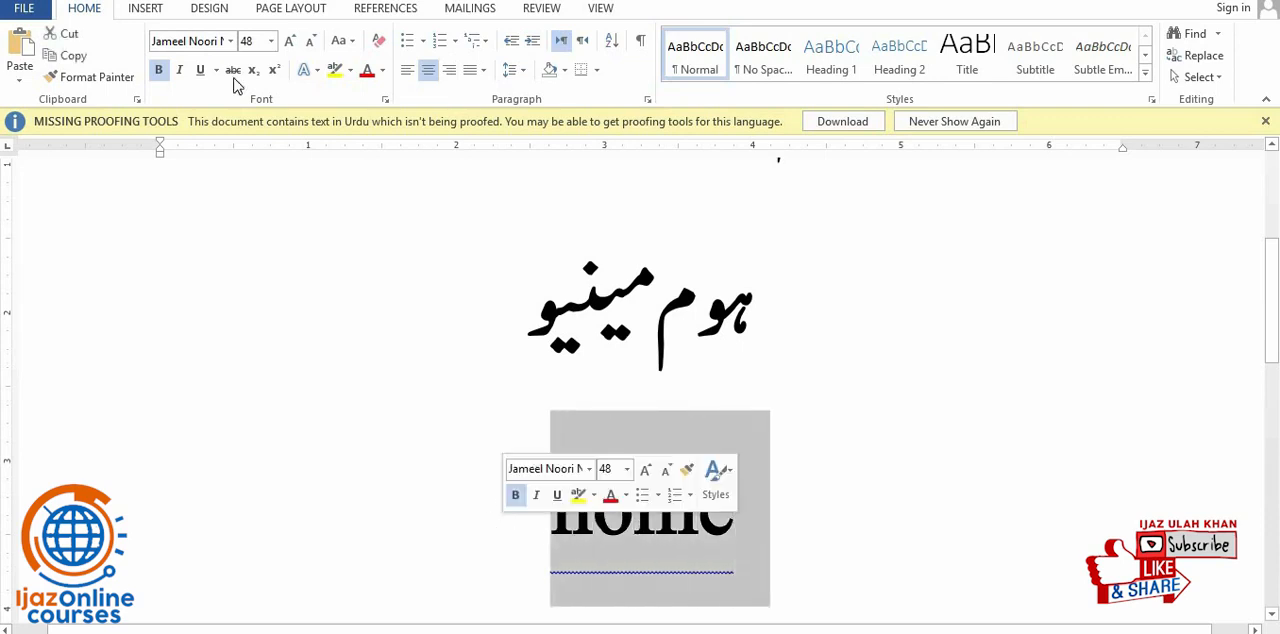
{"action": "triple_click", "coordinate": [612, 517]}
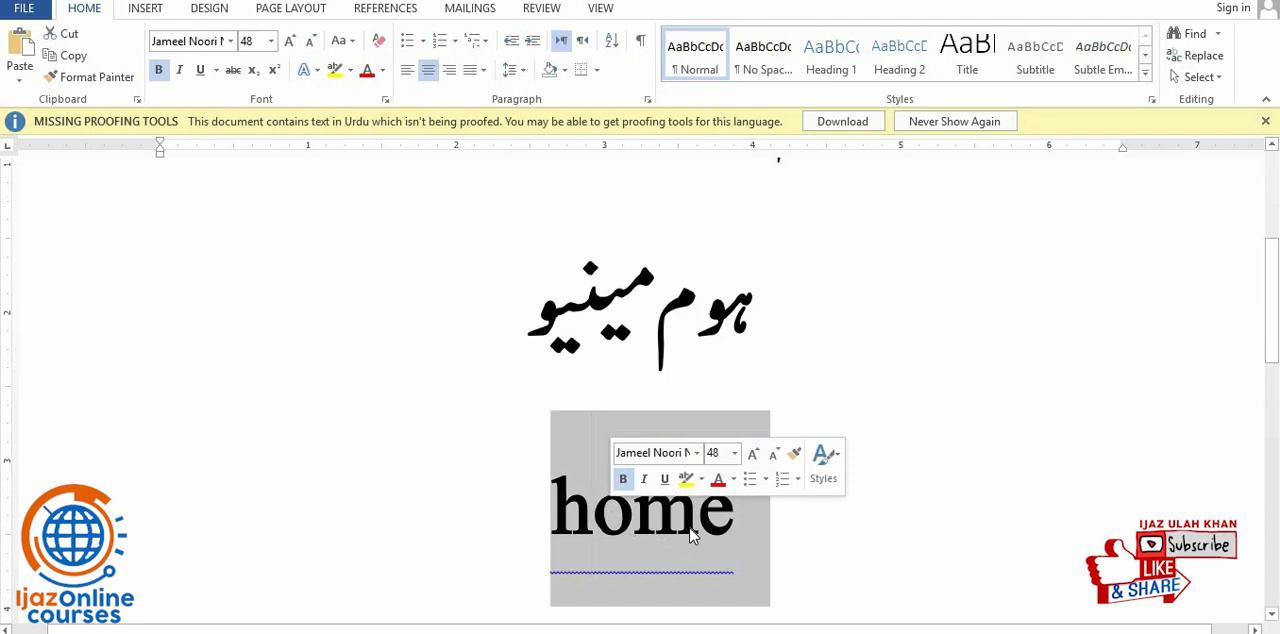
{"action": "left_click", "coordinate": [630, 535]}
{"action": "left_click", "coordinate": [180, 70]}
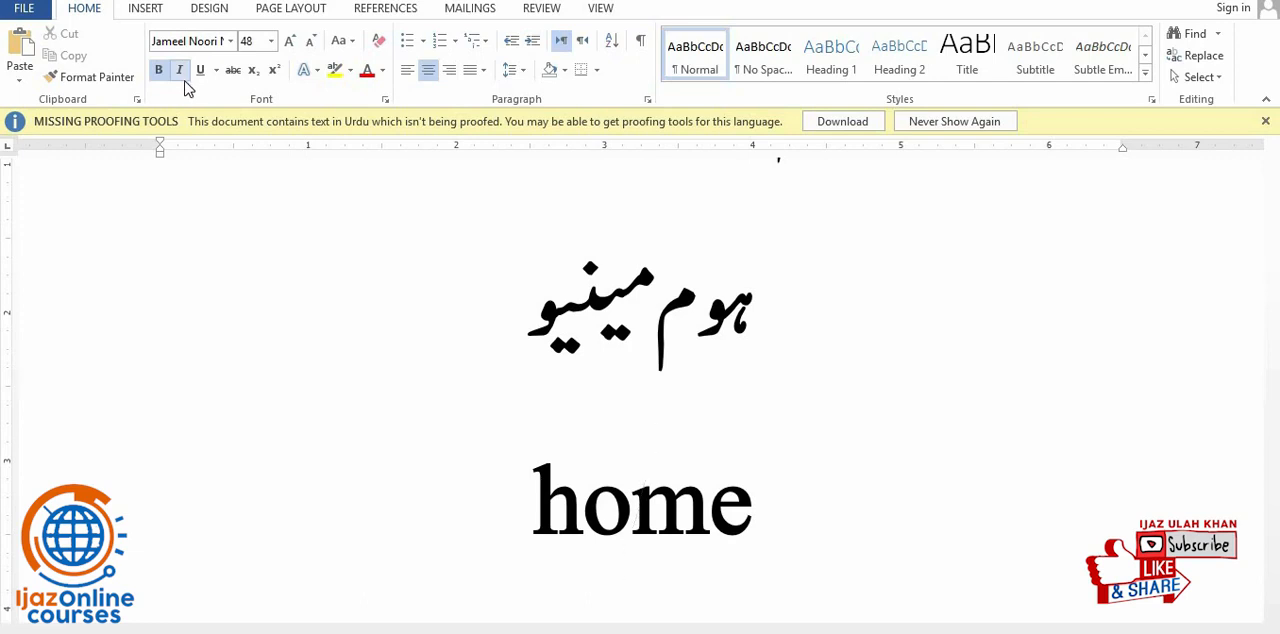
{"action": "left_click", "coordinate": [182, 76]}
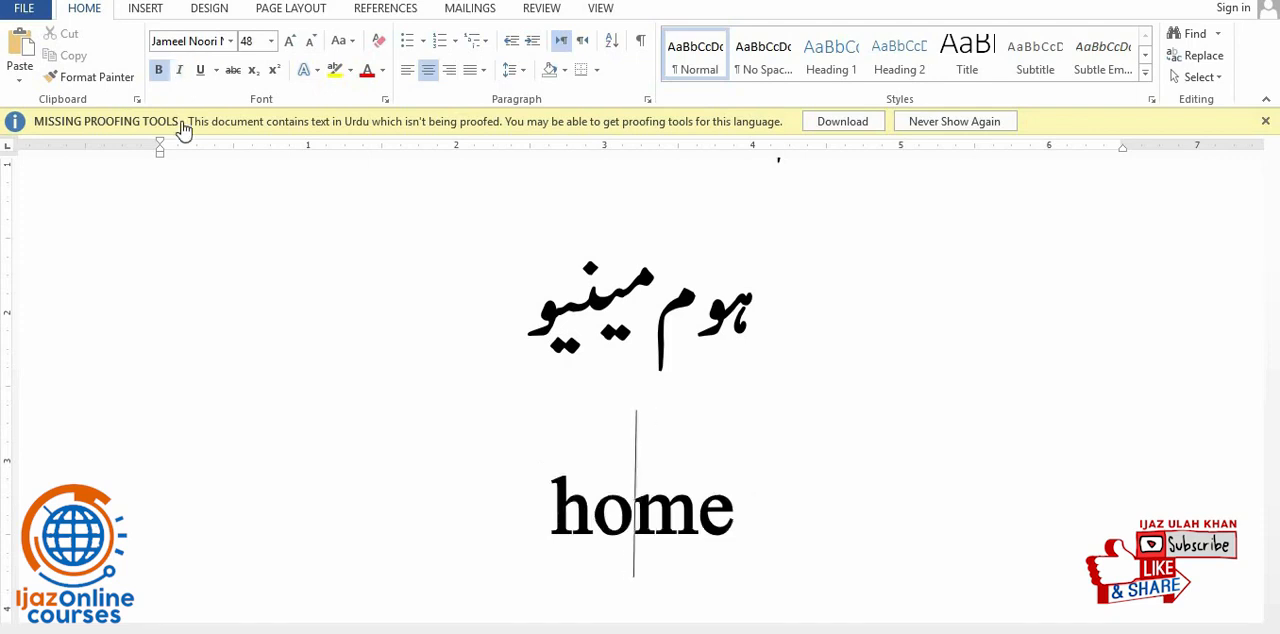
{"action": "left_click_drag", "start_coordinate": [756, 514], "coordinate": [528, 500]}
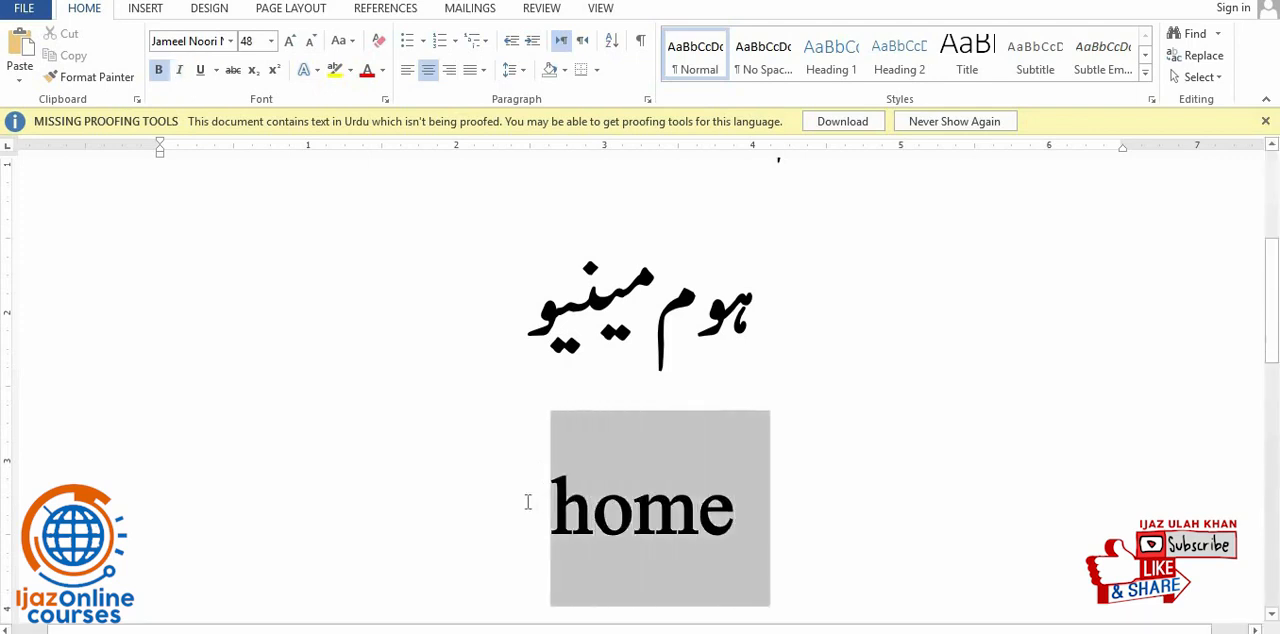
{"action": "left_click", "coordinate": [182, 76]}
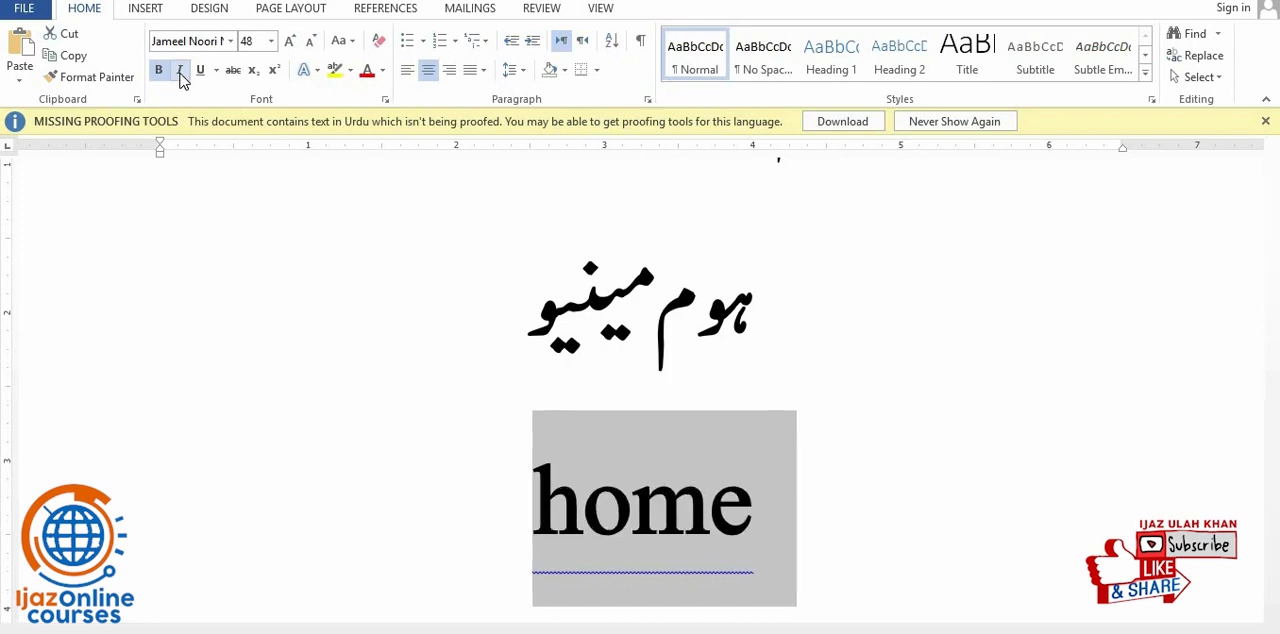
{"action": "left_click", "coordinate": [181, 75]}
{"action": "left_click", "coordinate": [181, 75]}
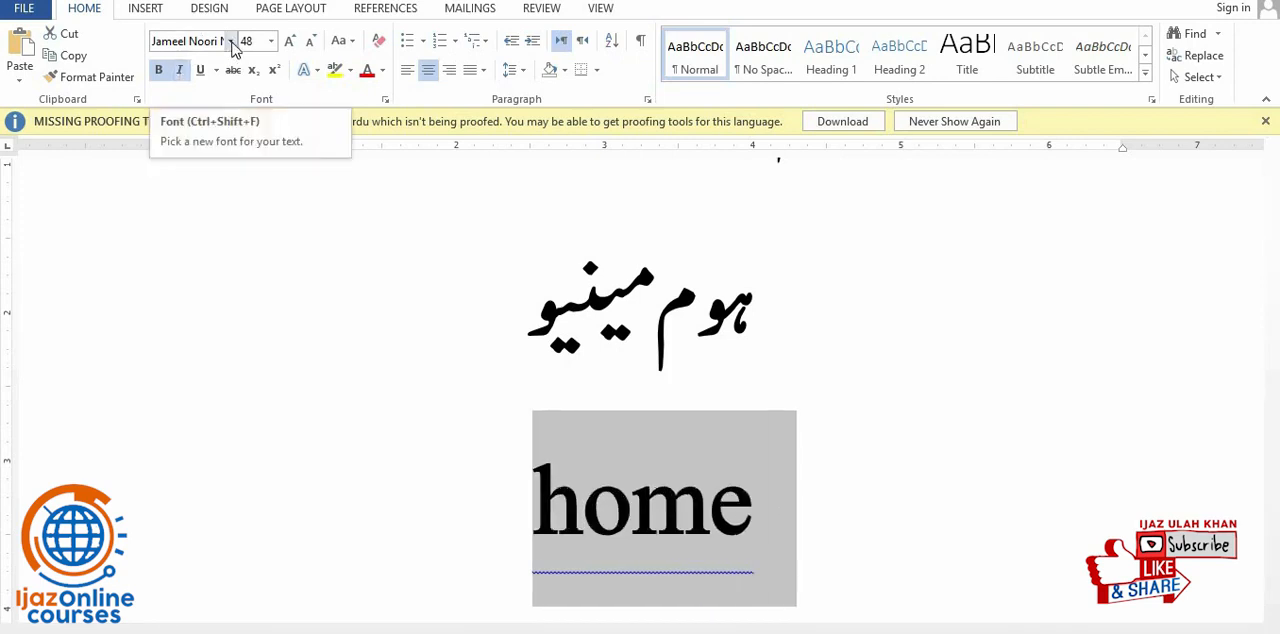
- Set the word "home" in Times New Roman, and toggle its italic off and back on
{"action": "left_click", "coordinate": [231, 44]}
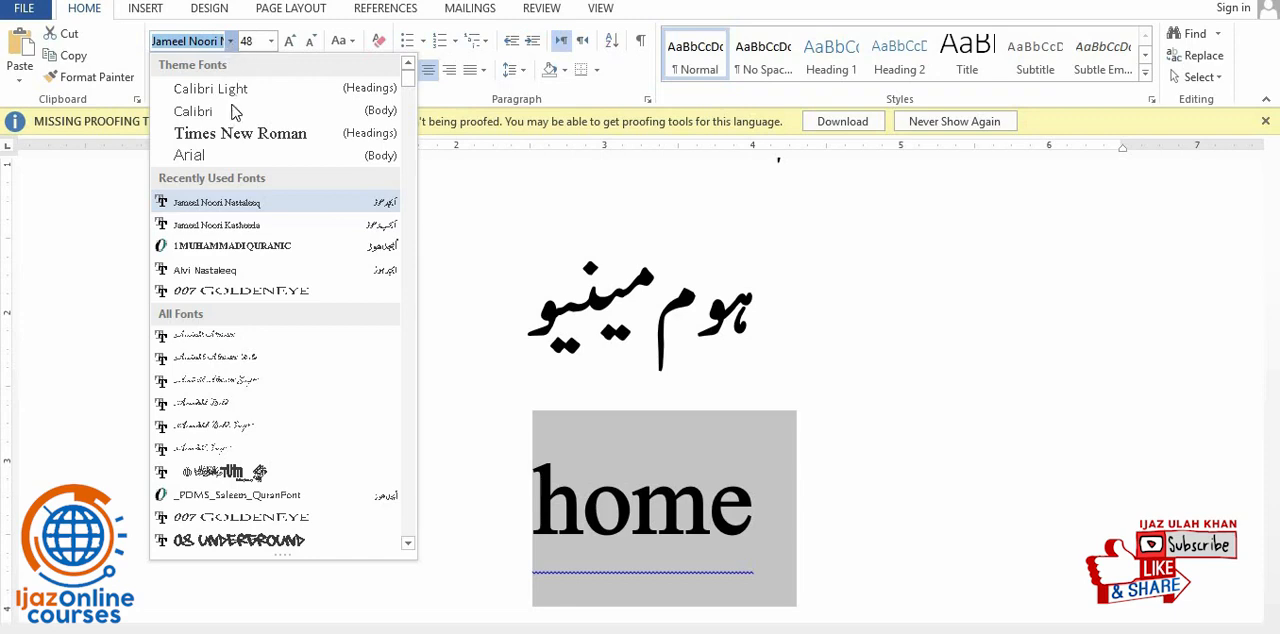
{"action": "left_click", "coordinate": [240, 134]}
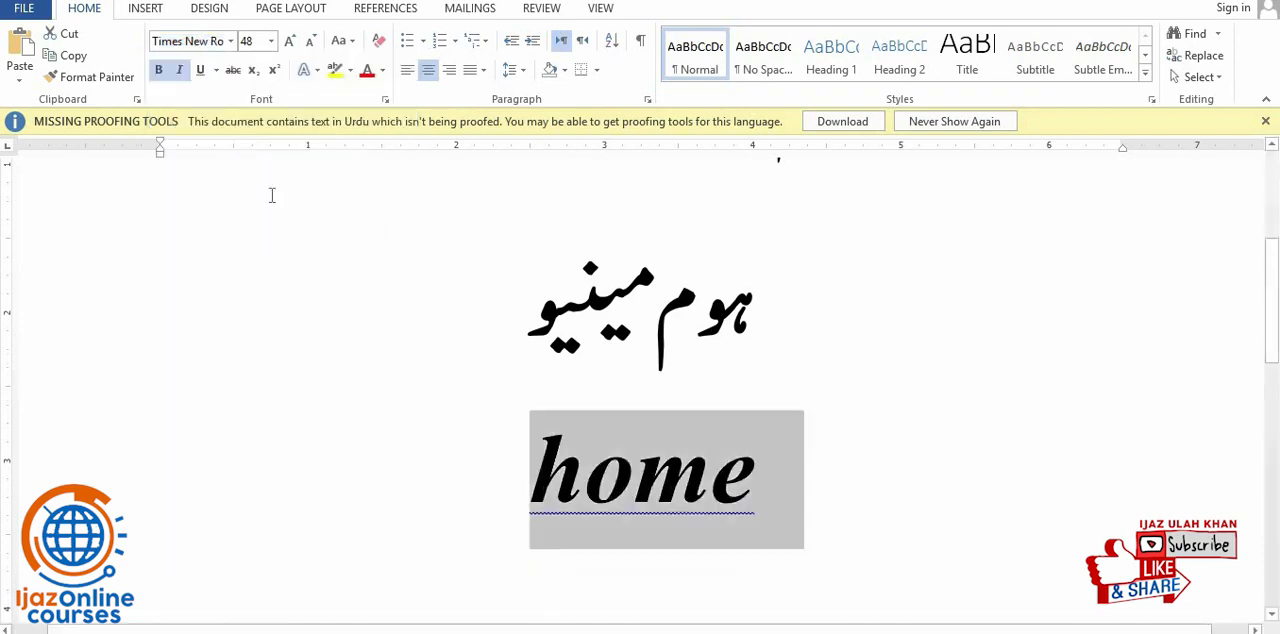
{"action": "left_click", "coordinate": [231, 42]}
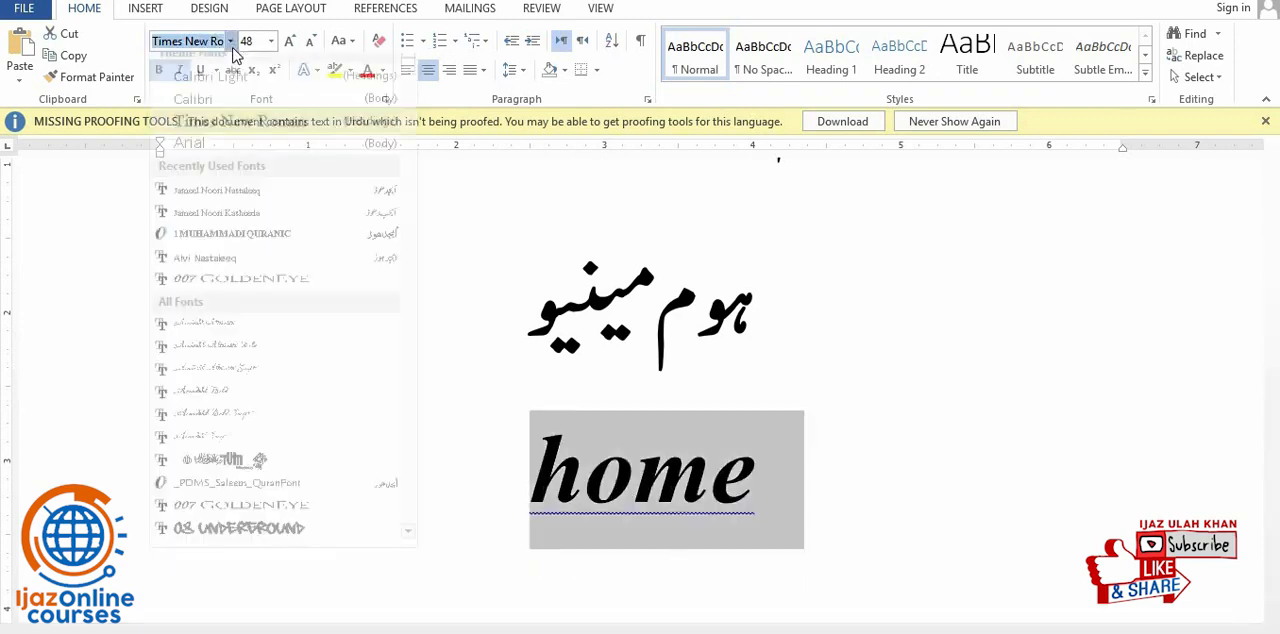
{"action": "left_click", "coordinate": [236, 134]}
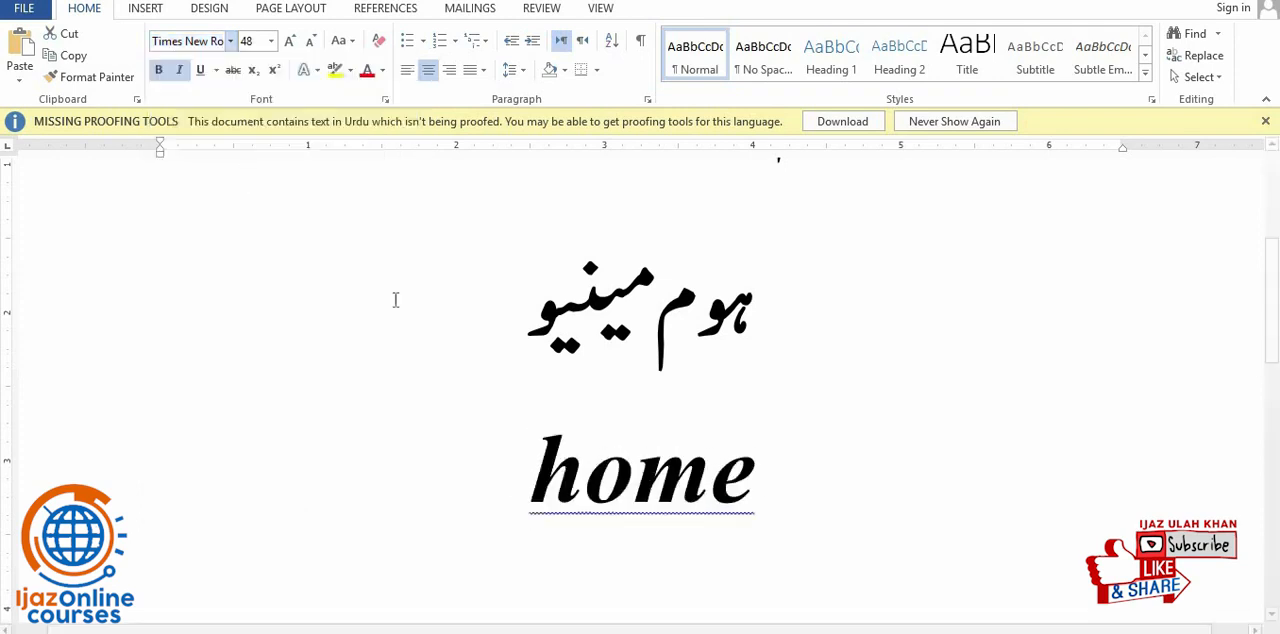
{"action": "left_click", "coordinate": [182, 71]}
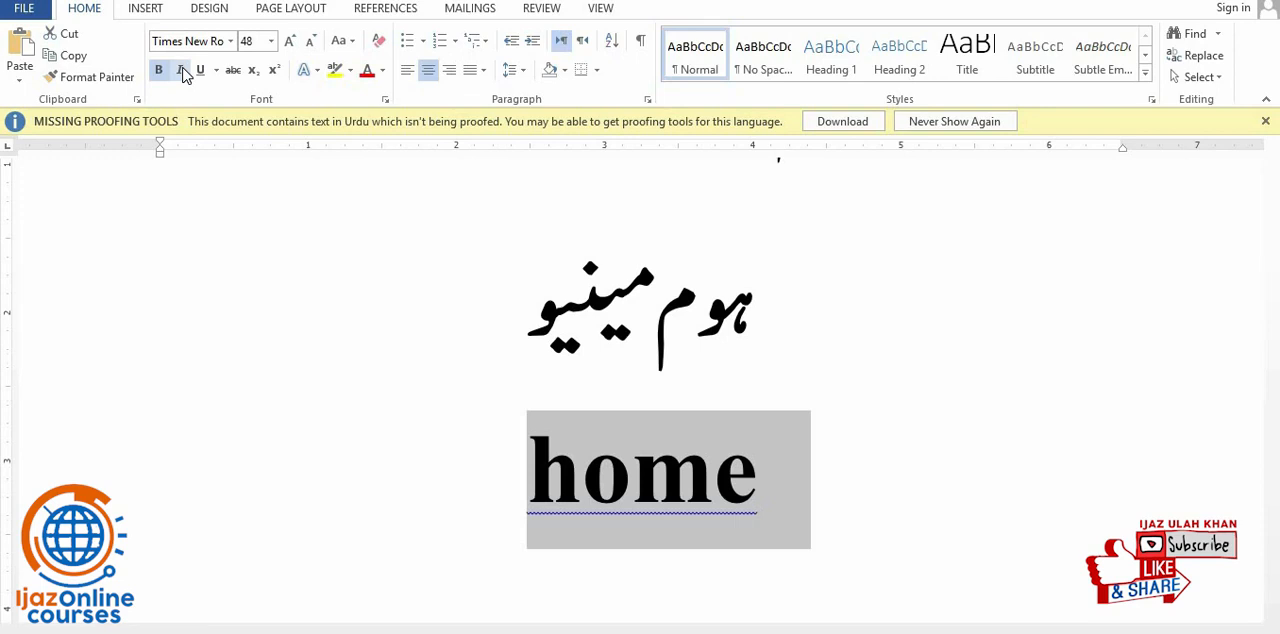
{"action": "left_click", "coordinate": [182, 78]}
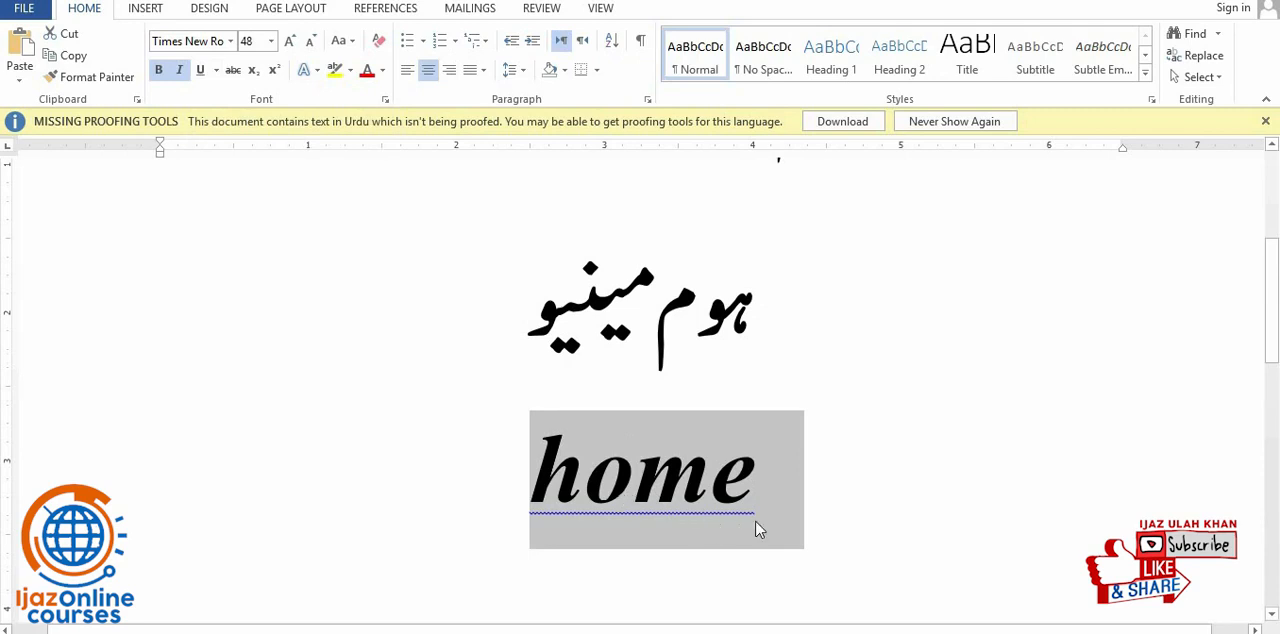
{"action": "left_click", "coordinate": [590, 518]}
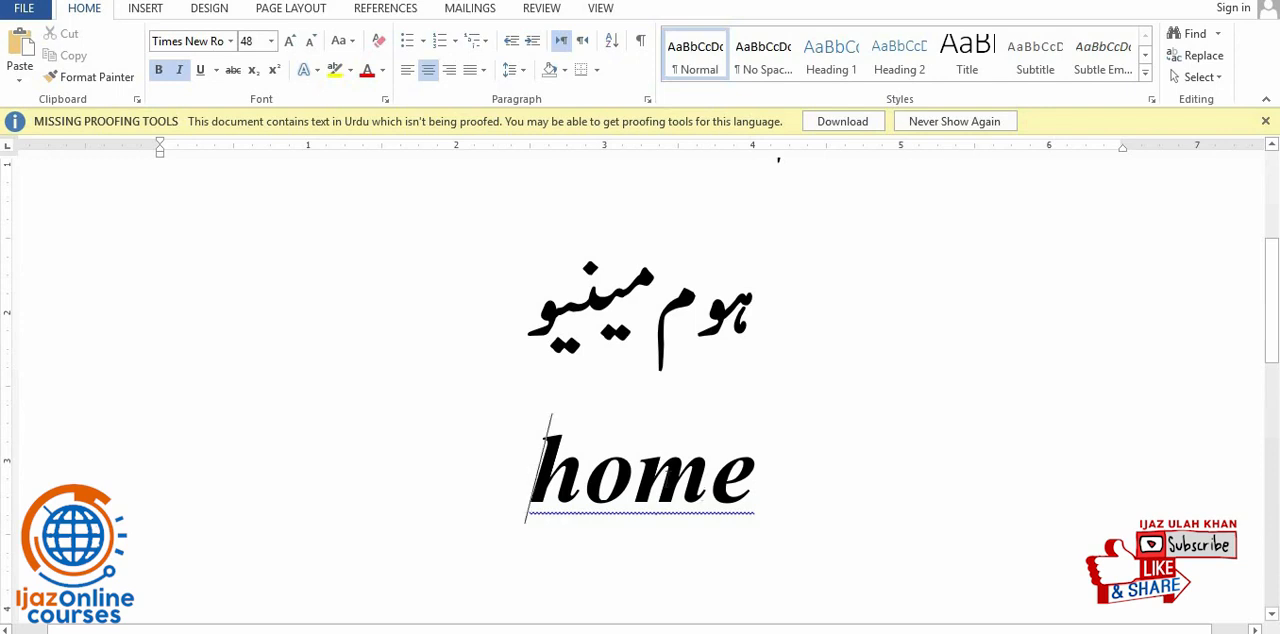
{"action": "double_click", "coordinate": [666, 480]}
{"action": "left_click", "coordinate": [587, 518]}
{"action": "triple_click", "coordinate": [630, 474]}
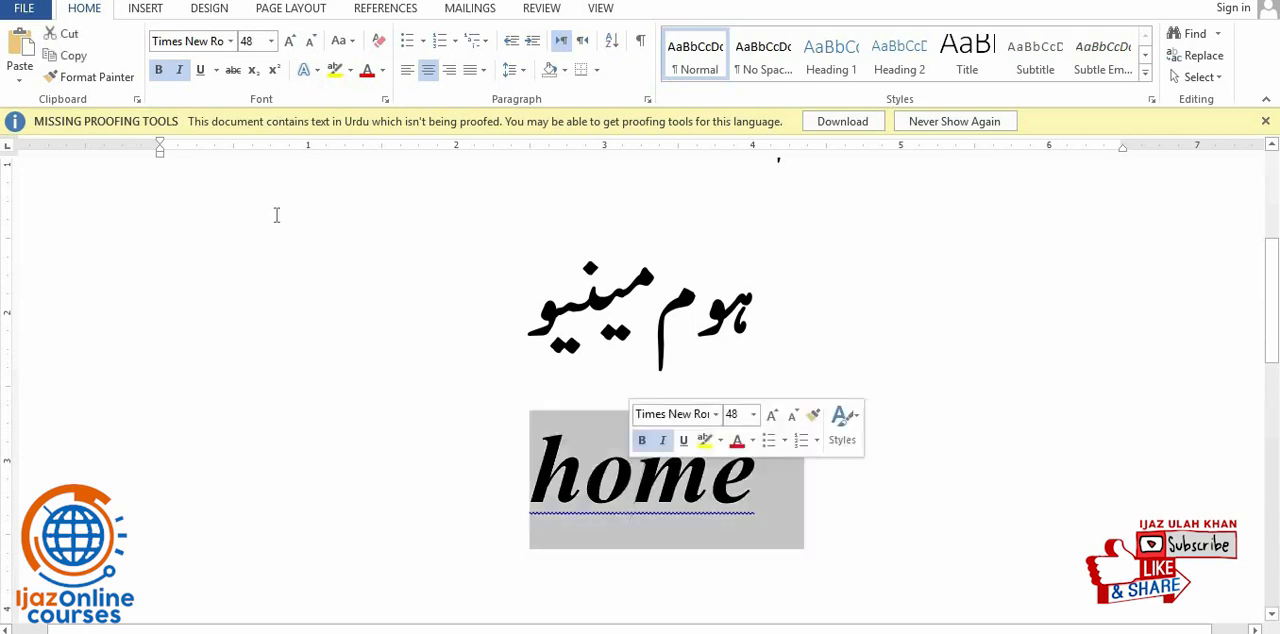
- Underline the second line "ہوم مینیو" with the dash-dot underline style
{"action": "triple_click", "coordinate": [643, 283]}
{"action": "left_click", "coordinate": [652, 318]}
{"action": "triple_click", "coordinate": [652, 318]}
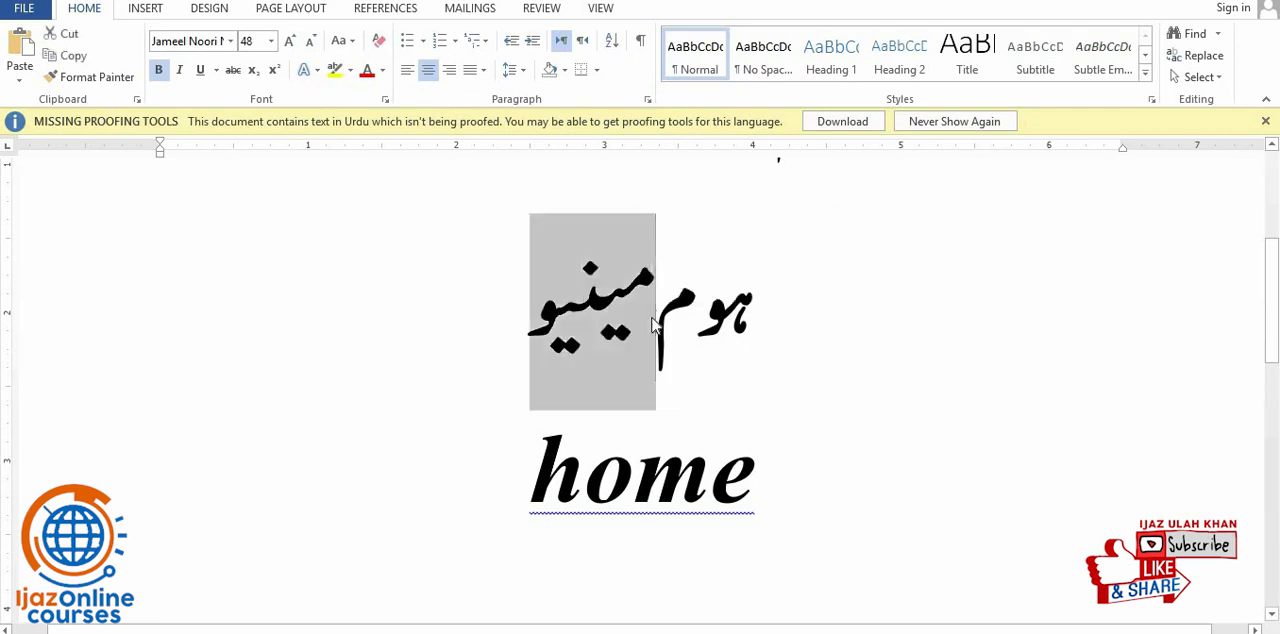
{"action": "left_click", "coordinate": [200, 72]}
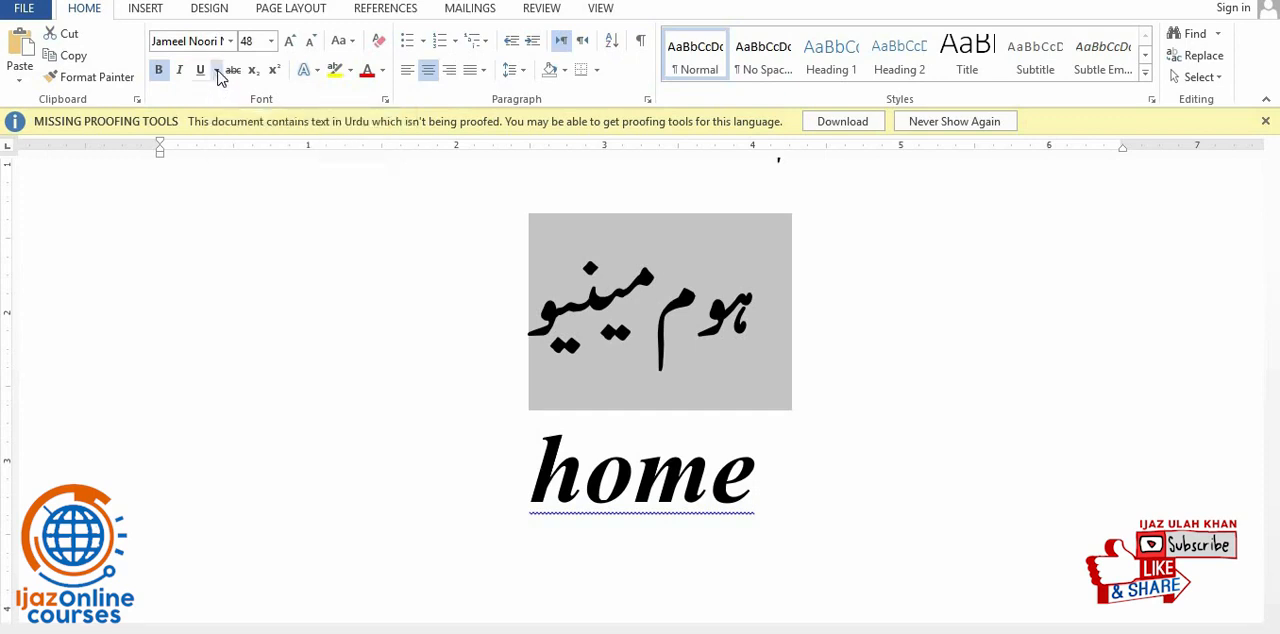
{"action": "left_click", "coordinate": [216, 70]}
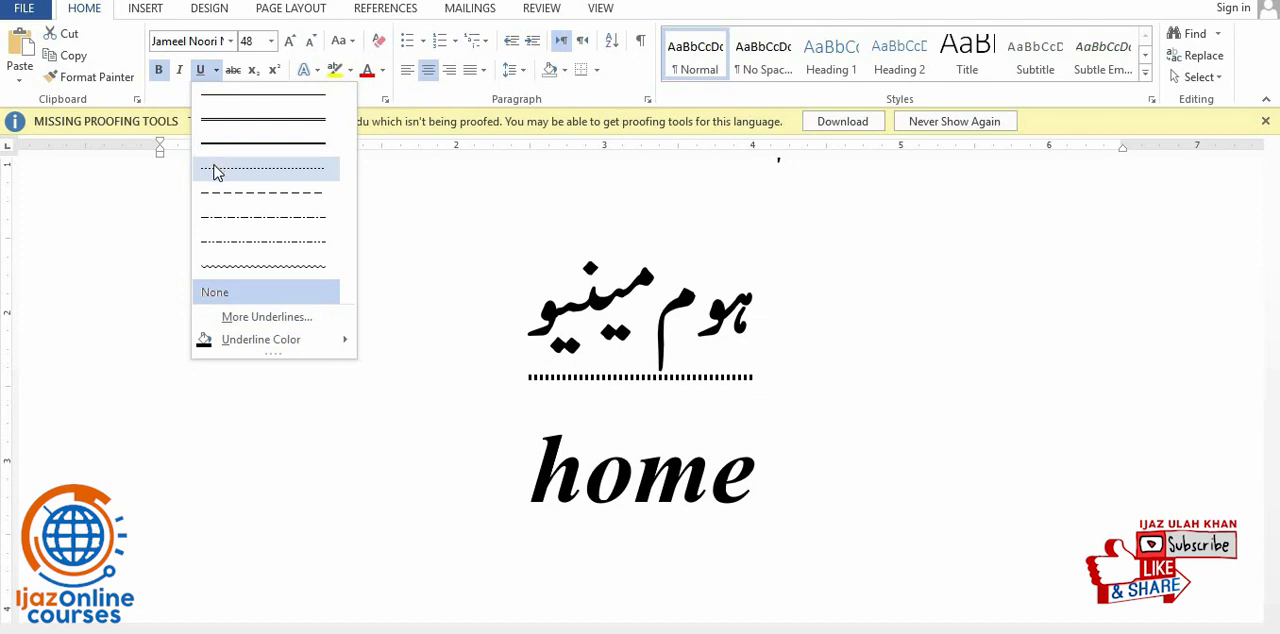
{"action": "left_click", "coordinate": [224, 228]}
{"action": "left_click", "coordinate": [612, 366]}
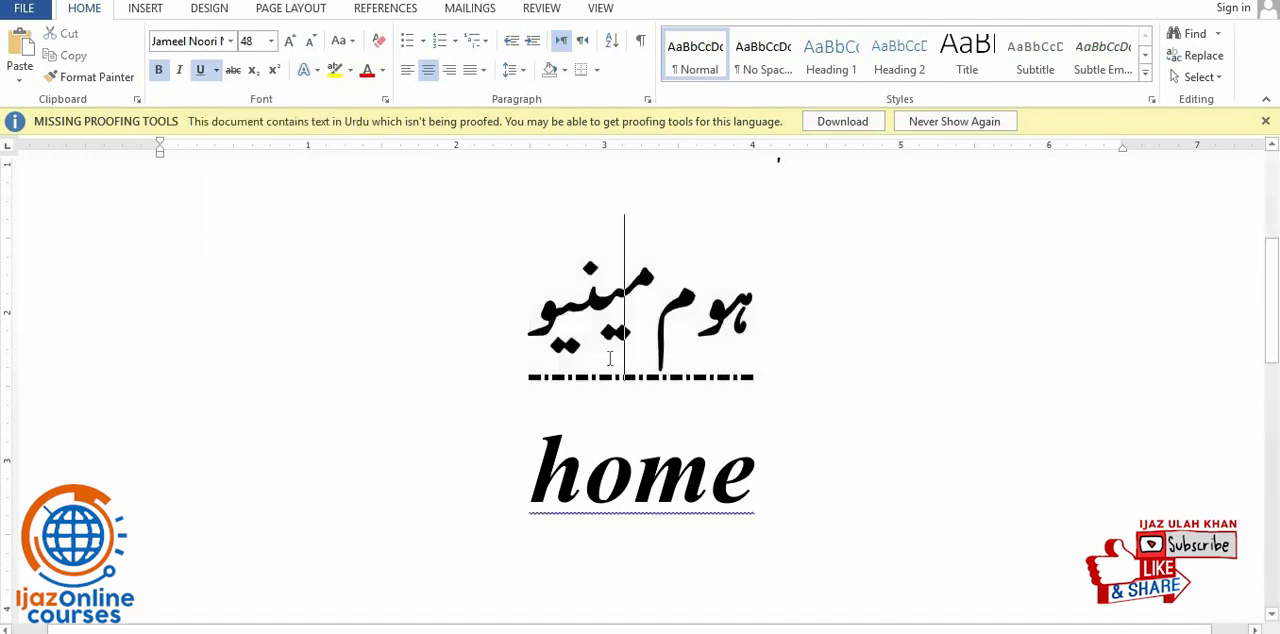
{"action": "triple_click", "coordinate": [610, 362]}
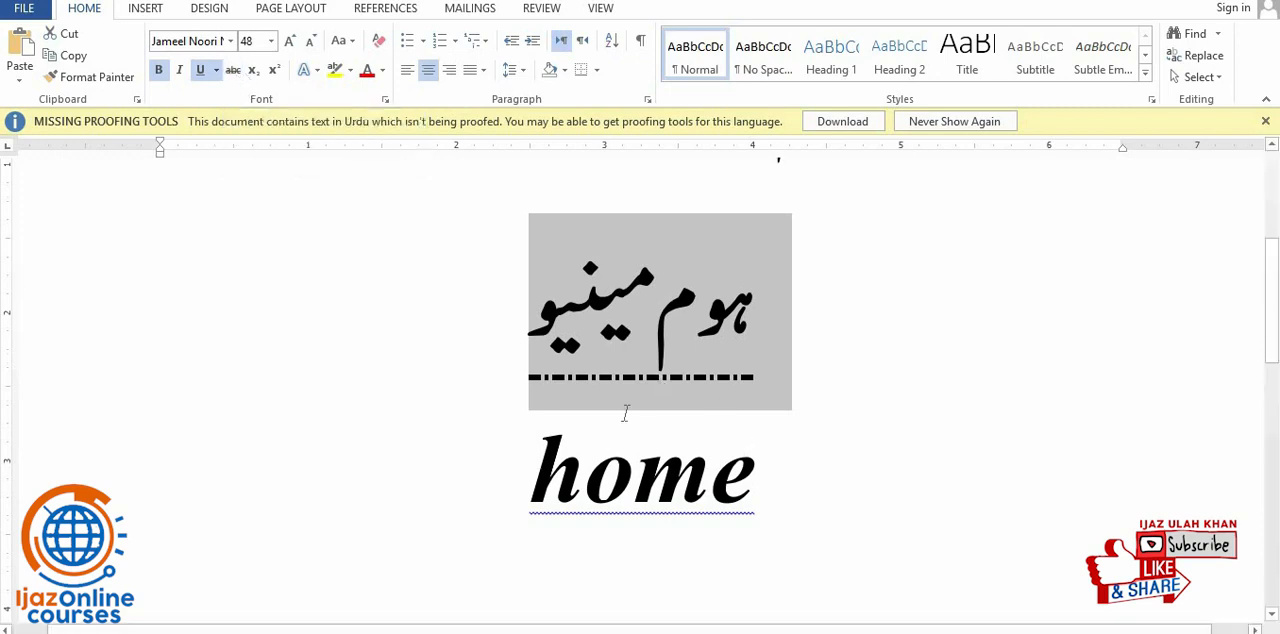
- Strike through the word "home" in the third line, and remove the strikethrough again
{"action": "left_click_drag", "start_coordinate": [588, 482], "coordinate": [794, 497]}
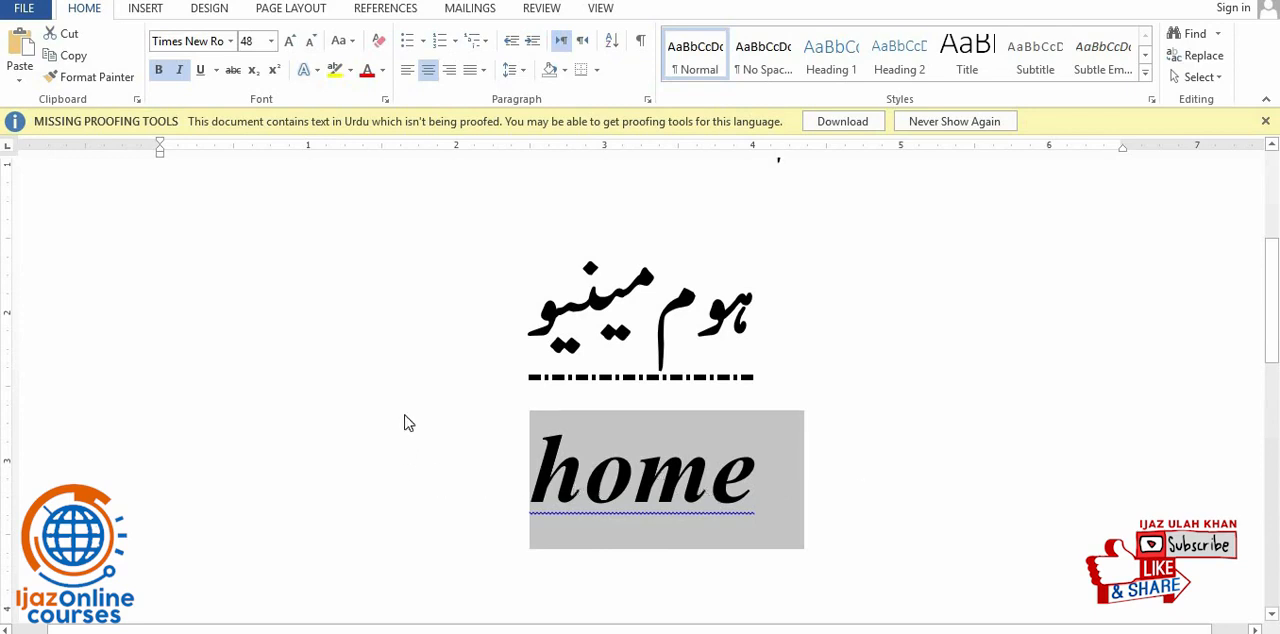
{"action": "left_click", "coordinate": [234, 76]}
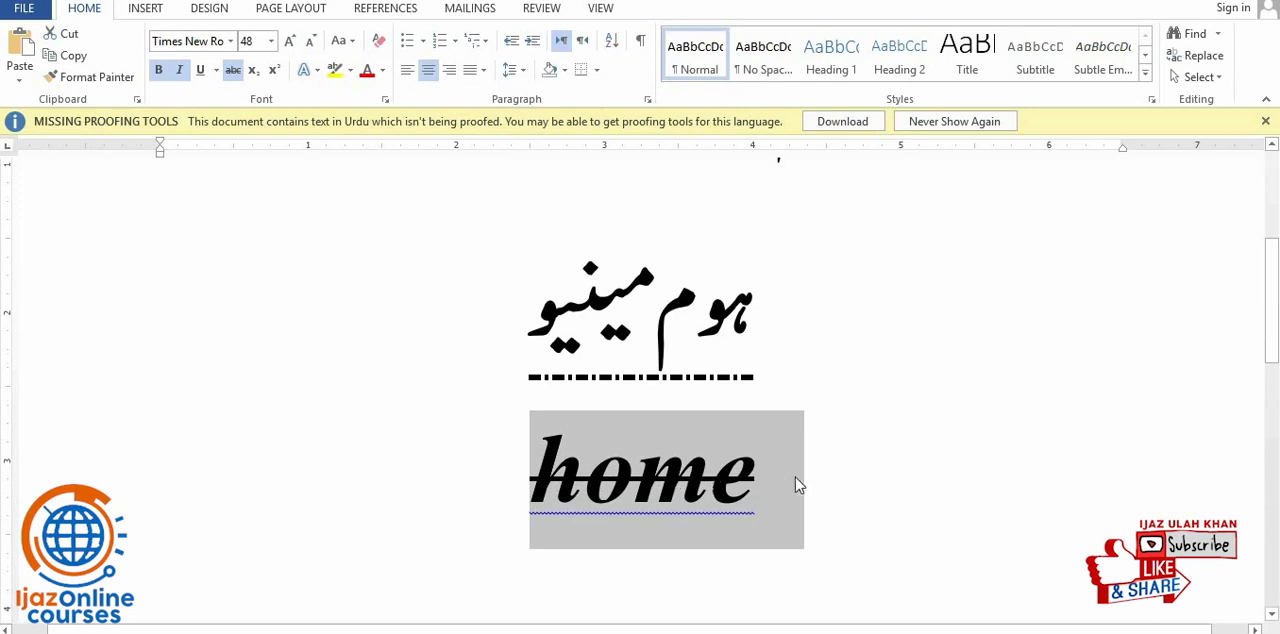
{"action": "left_click", "coordinate": [234, 76]}
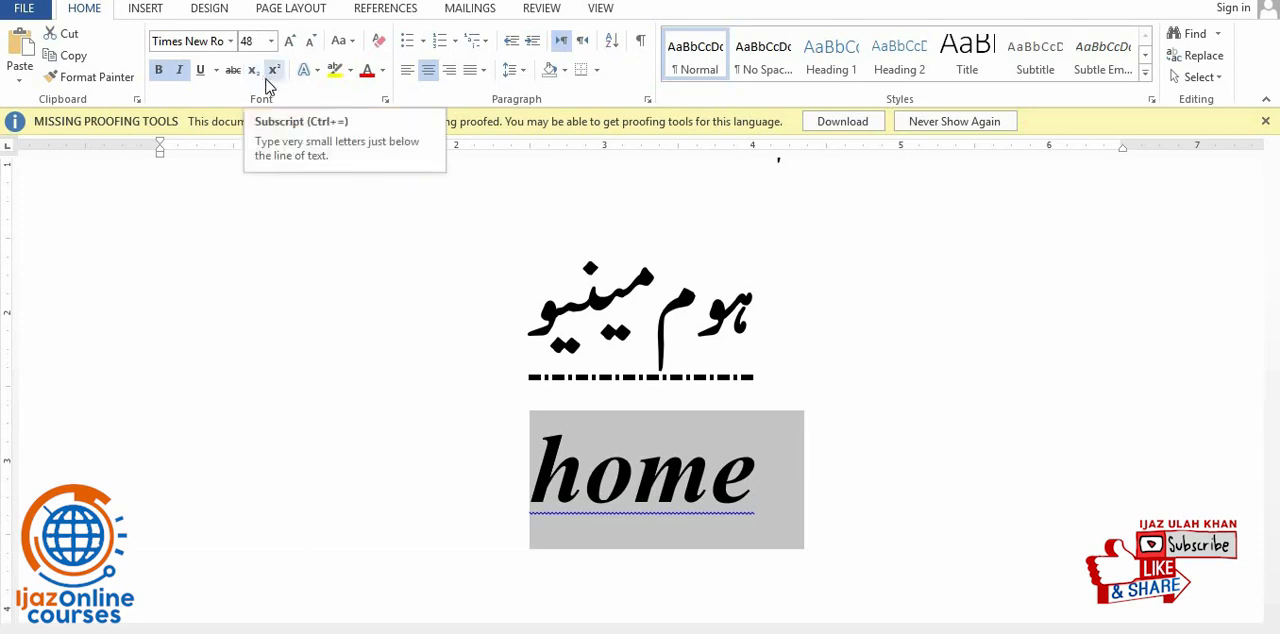
- Delete the third line "home", and place the cursor at the end of "ہوم مینیو"
{"action": "double_click", "coordinate": [558, 393]}
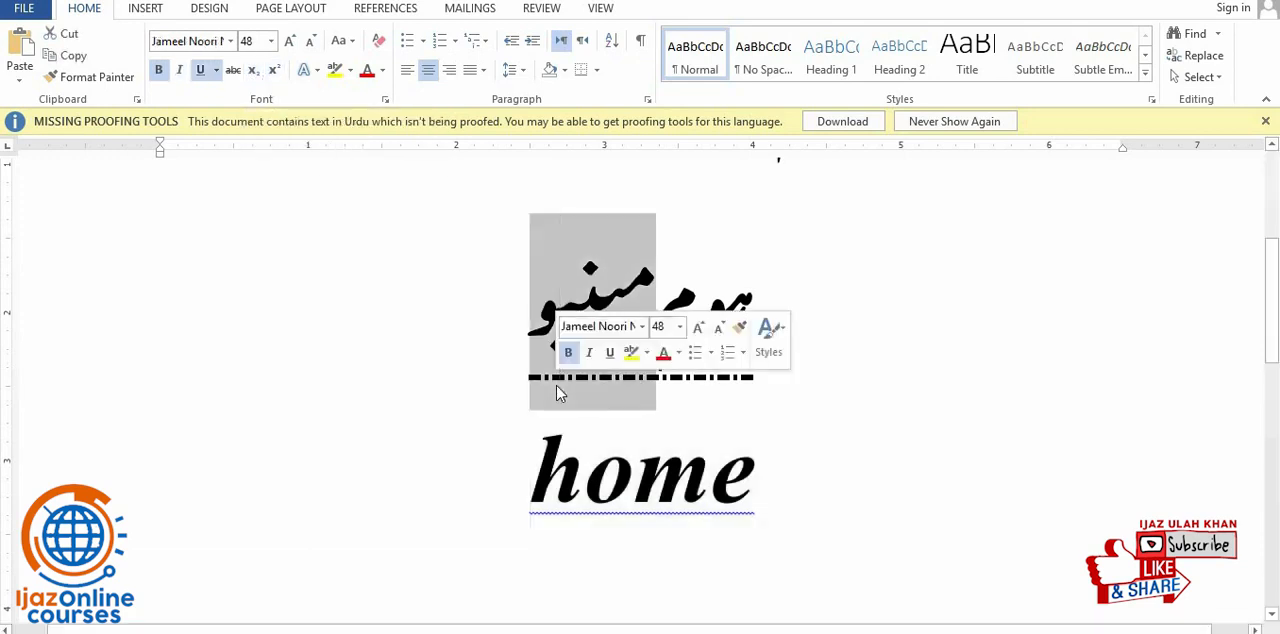
{"action": "double_click", "coordinate": [588, 515]}
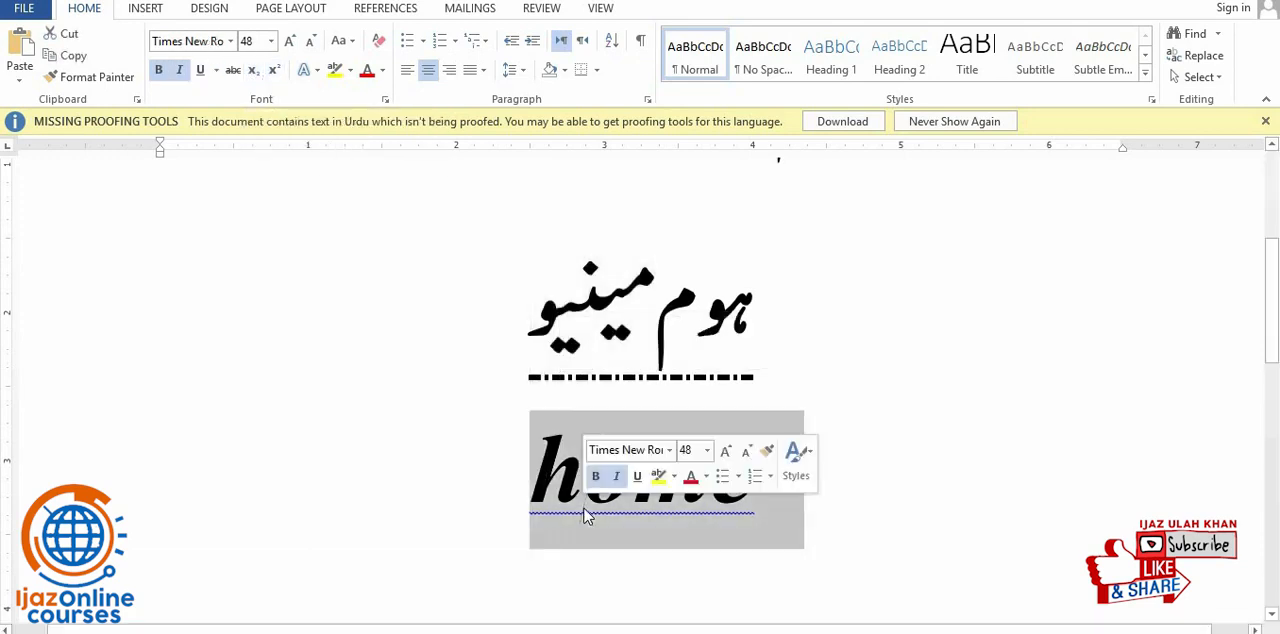
{"action": "key", "text": "BackSpace"}
{"action": "key", "text": "BackSpace"}
{"action": "scroll", "coordinate": [583, 508], "scroll_direction": "up", "scroll_amount": 1}
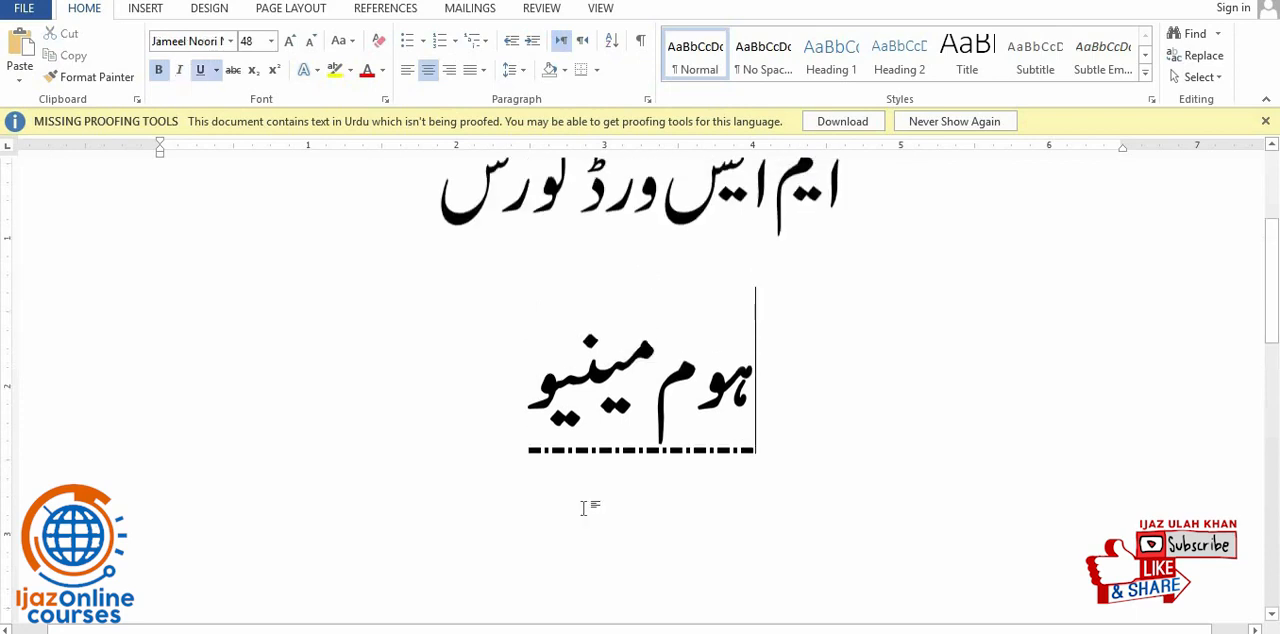
{"action": "scroll", "coordinate": [583, 510], "scroll_direction": "down", "scroll_amount": 3}
{"action": "scroll", "coordinate": [583, 517], "scroll_direction": "up", "scroll_amount": 2}
{"action": "left_click", "coordinate": [457, 337]}
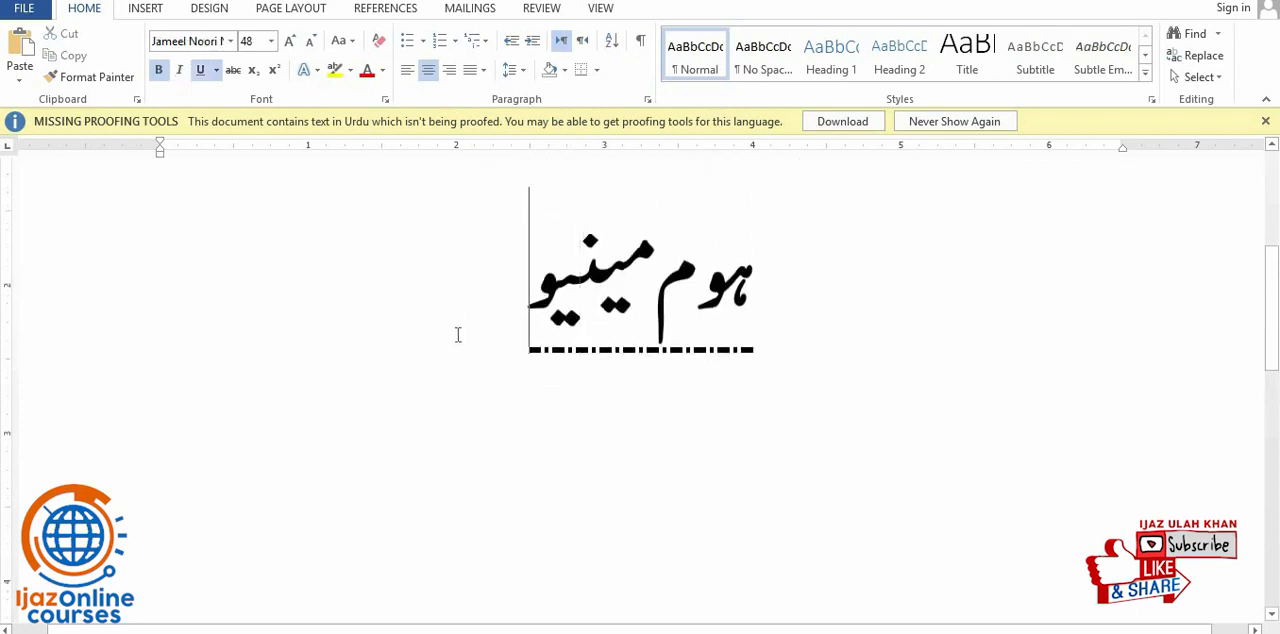
- Add a new line below "ہوم مینیو" containing "X2", with the underline removed
{"action": "key", "text": "Return"}
{"action": "type", "text": "X"}
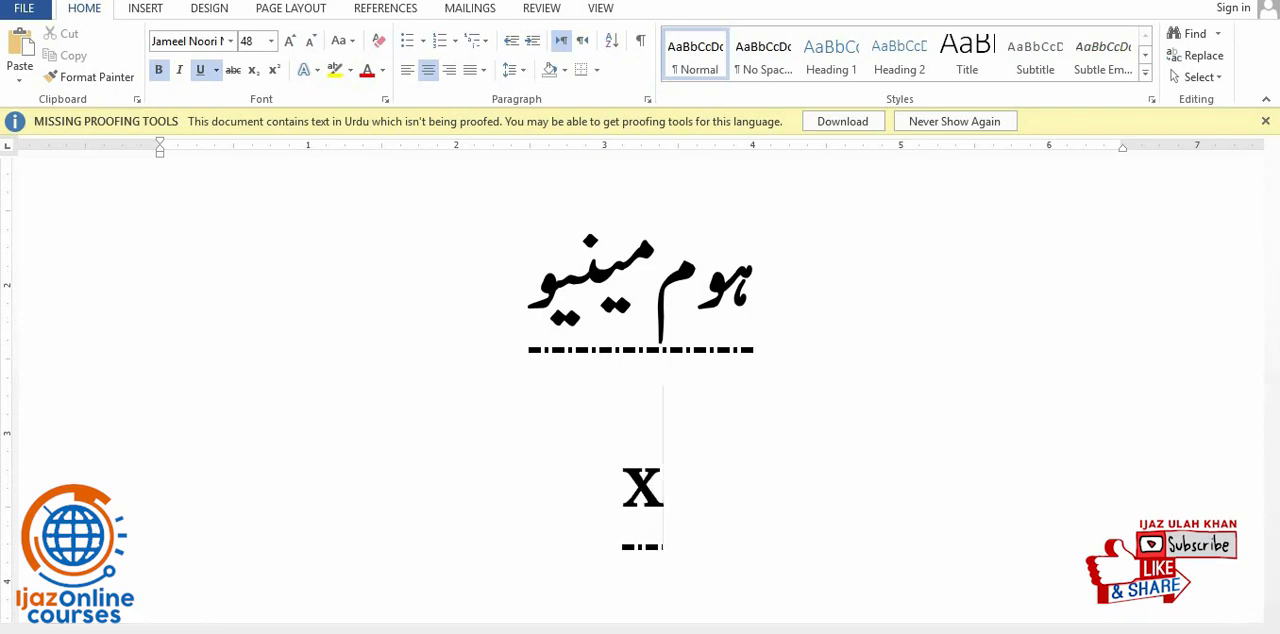
{"action": "left_click_drag", "start_coordinate": [616, 531], "coordinate": [690, 530]}
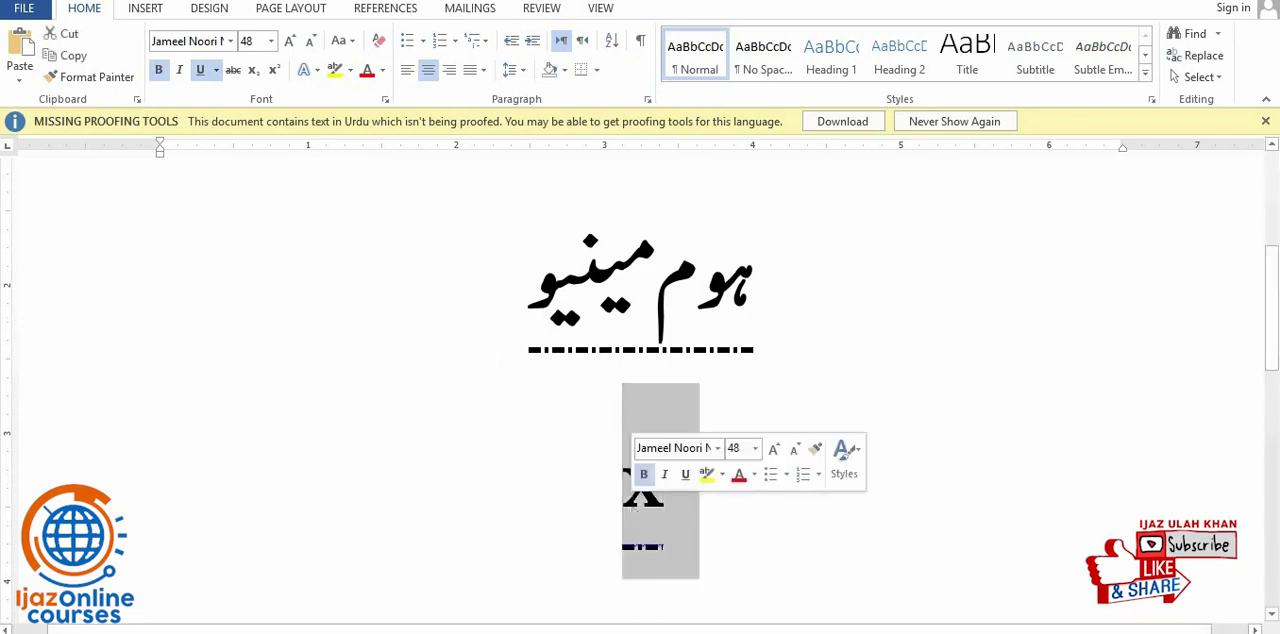
{"action": "left_click", "coordinate": [200, 69]}
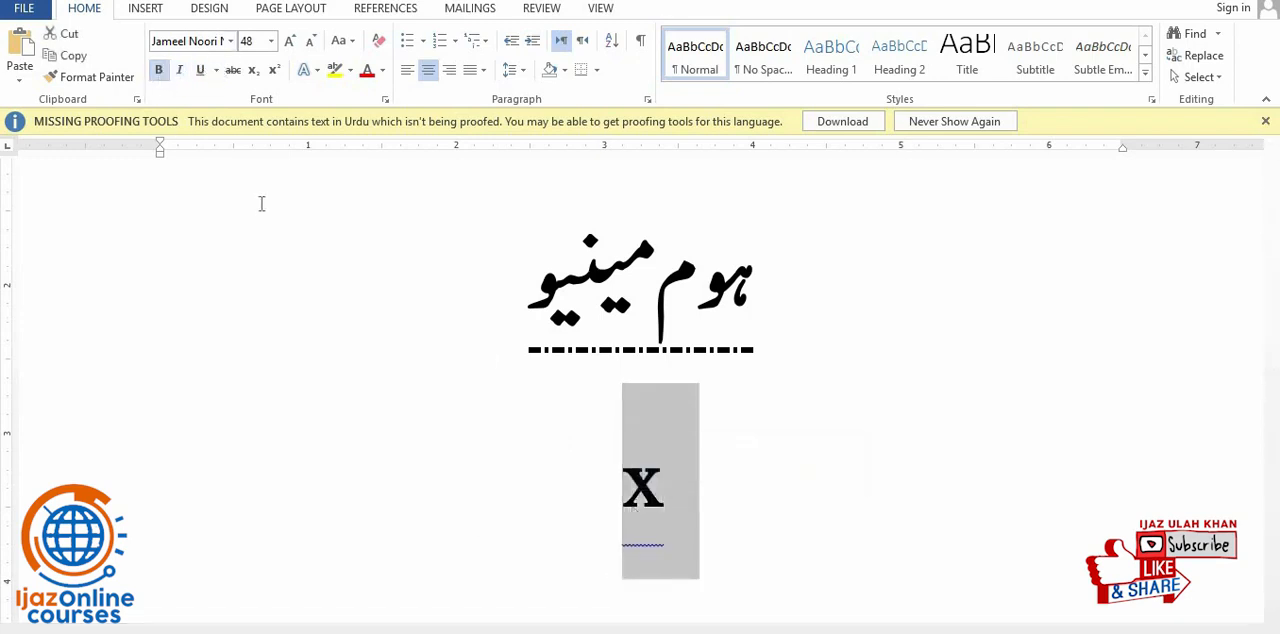
{"action": "left_click", "coordinate": [667, 494]}
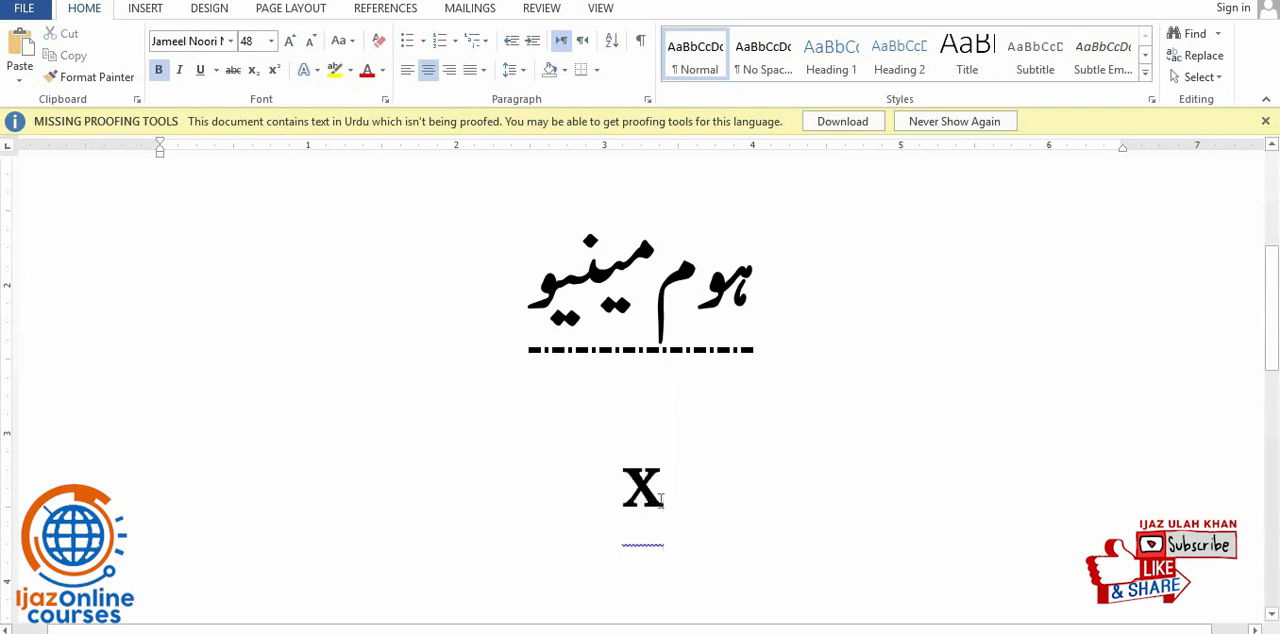
{"action": "type", "text": "2"}
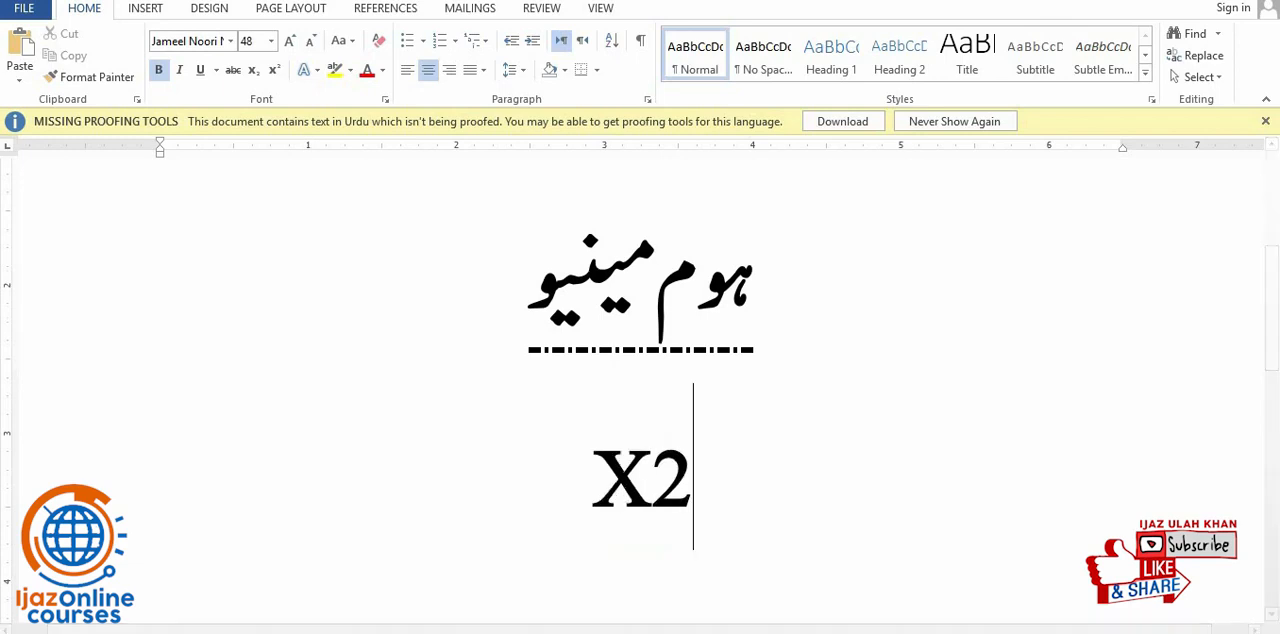
- Format the "2" in "X2" as subscript
{"action": "double_click", "coordinate": [669, 485]}
{"action": "left_click", "coordinate": [666, 477]}
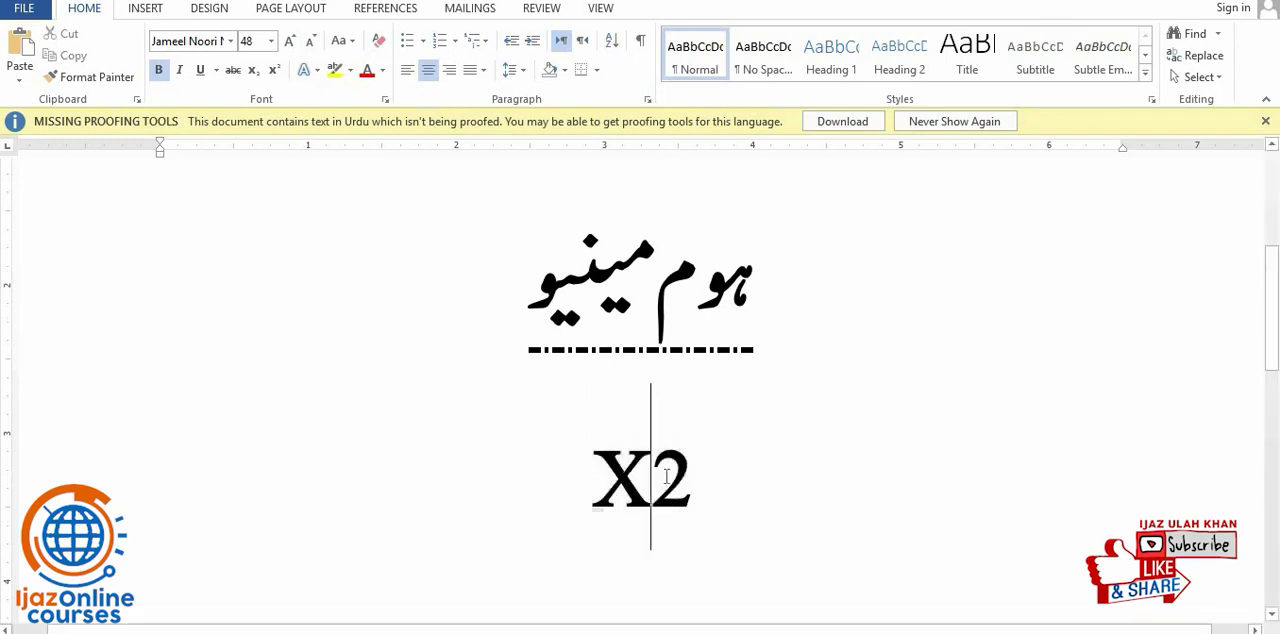
{"action": "left_click_drag", "start_coordinate": [660, 478], "coordinate": [688, 481]}
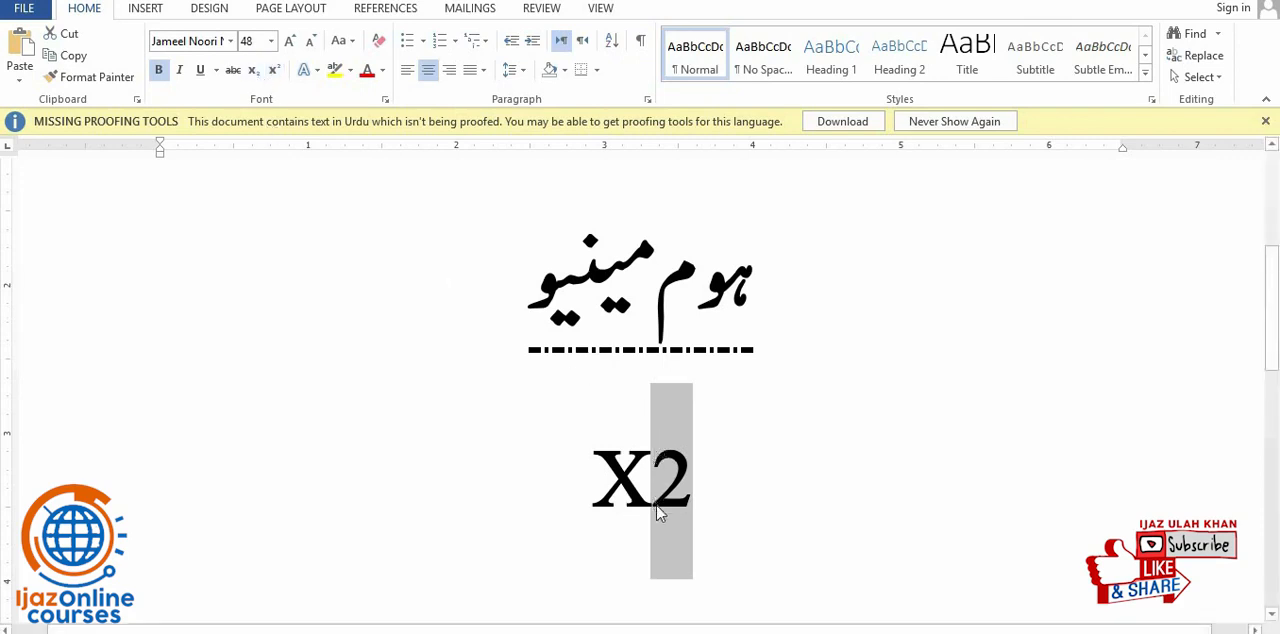
{"action": "left_click", "coordinate": [254, 72]}
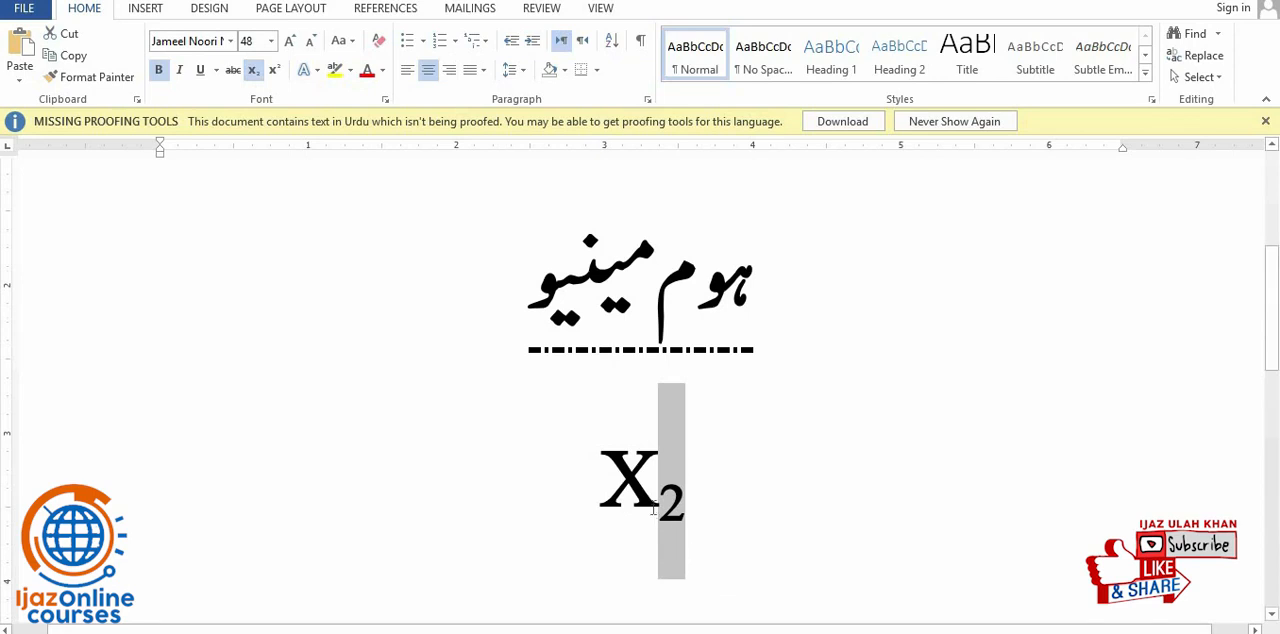
- Change the "2" after the "X" to superscript, and return it to normal text
{"action": "left_click", "coordinate": [658, 511]}
{"action": "left_click_drag", "start_coordinate": [661, 516], "coordinate": [681, 510]}
{"action": "left_click", "coordinate": [274, 72]}
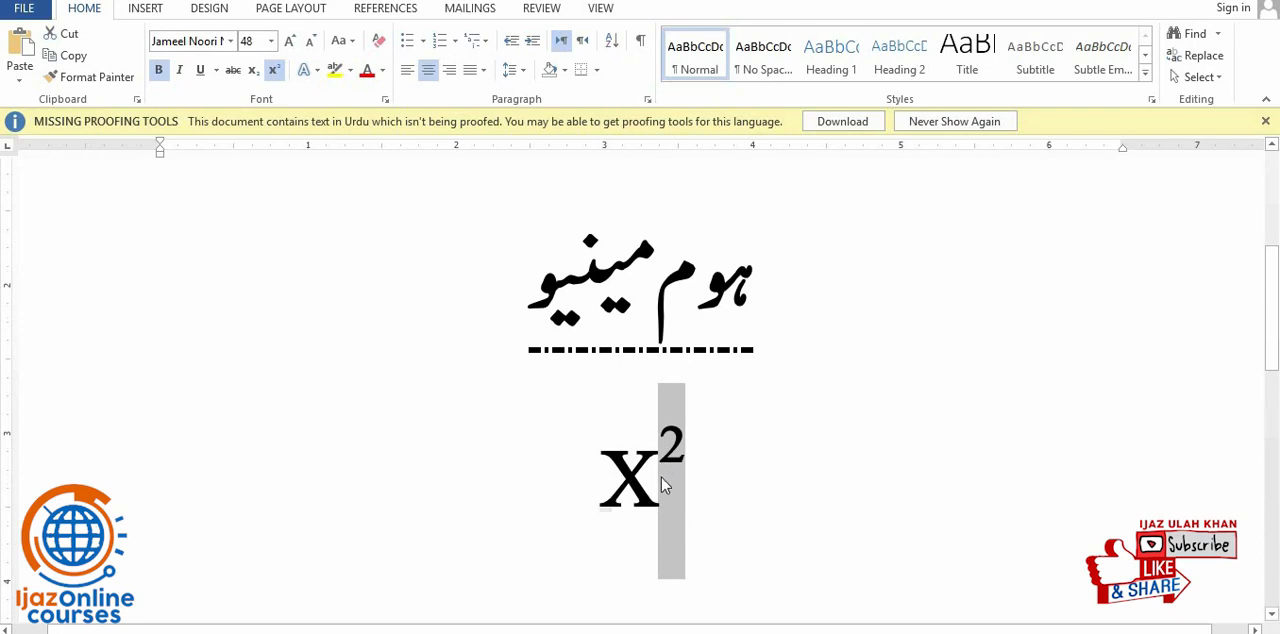
{"action": "key", "text": "ctrl+="}
{"action": "key", "text": "ctrl+="}
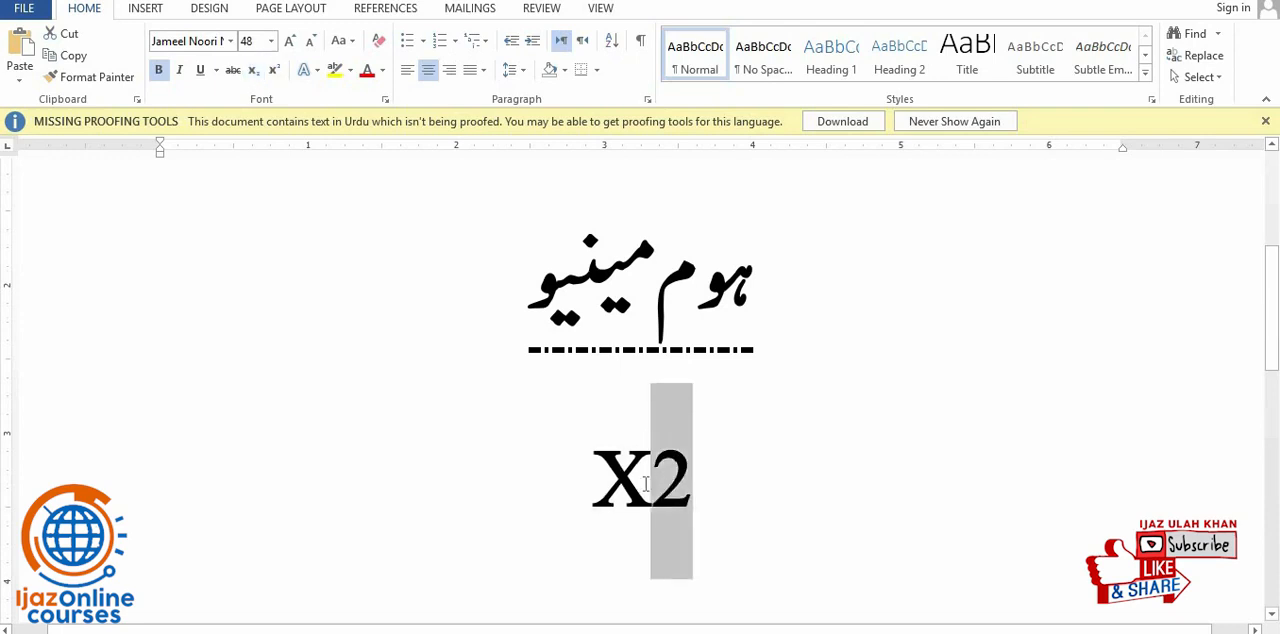
- Replace "X2" with the Urdu text "السلام علیکم ورحمۃ اللہ"
{"action": "double_click", "coordinate": [642, 494]}
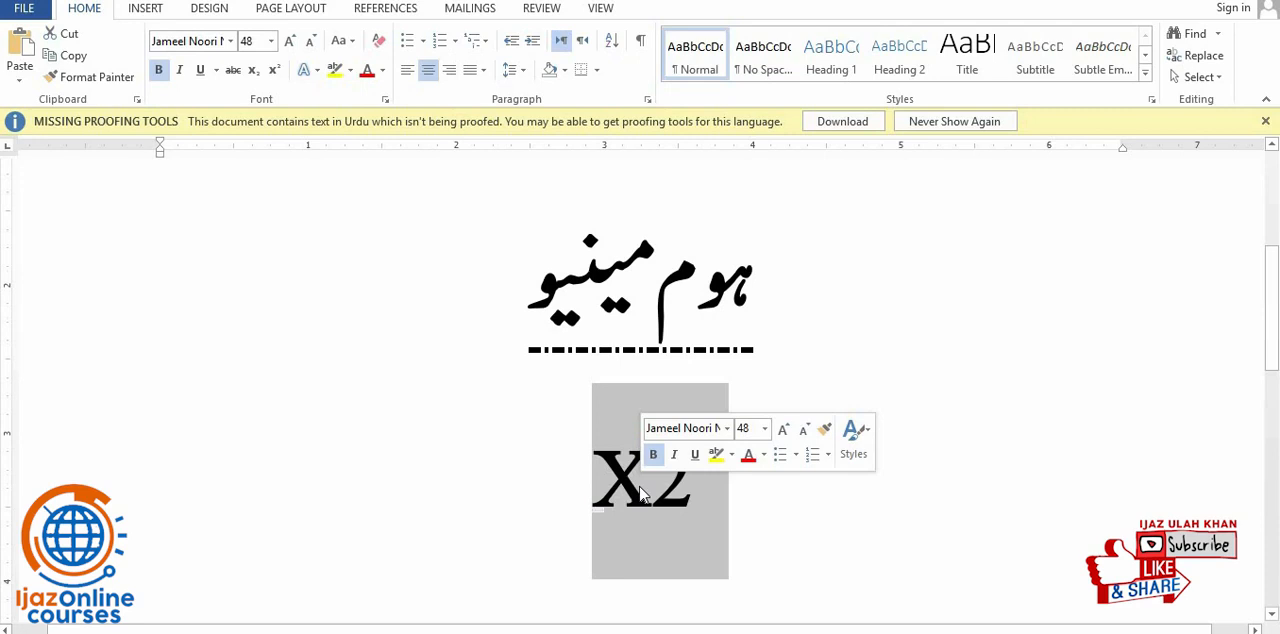
{"action": "type", "text": "ا"}
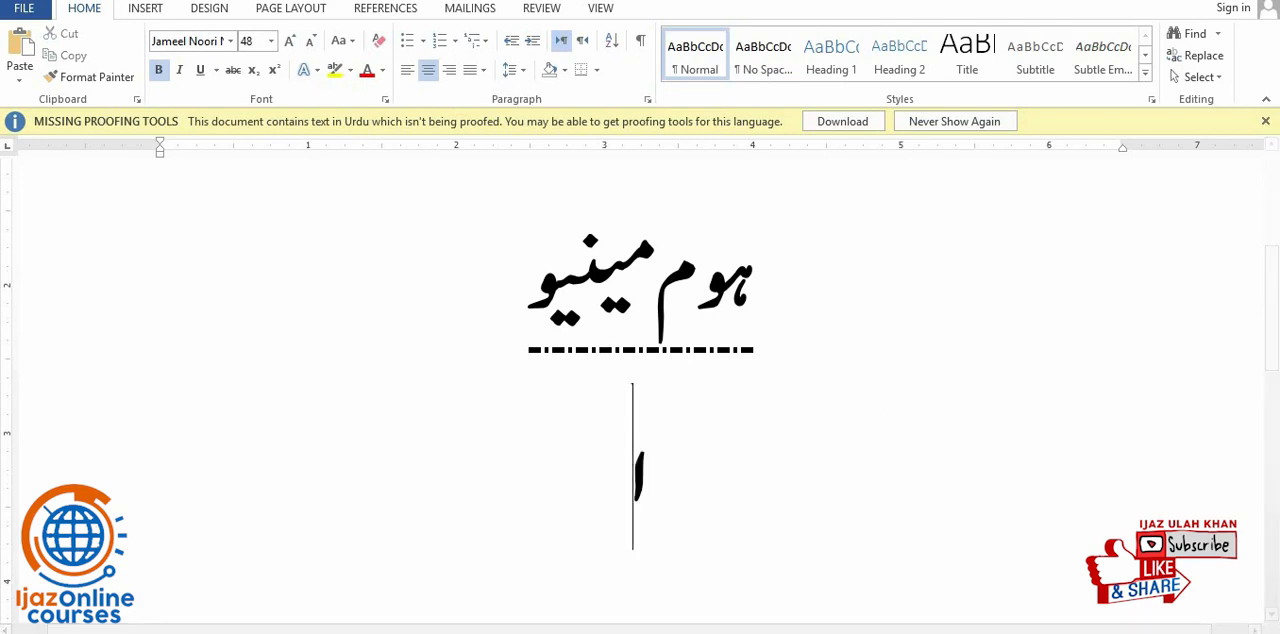
{"action": "type", "text": "لسل"}
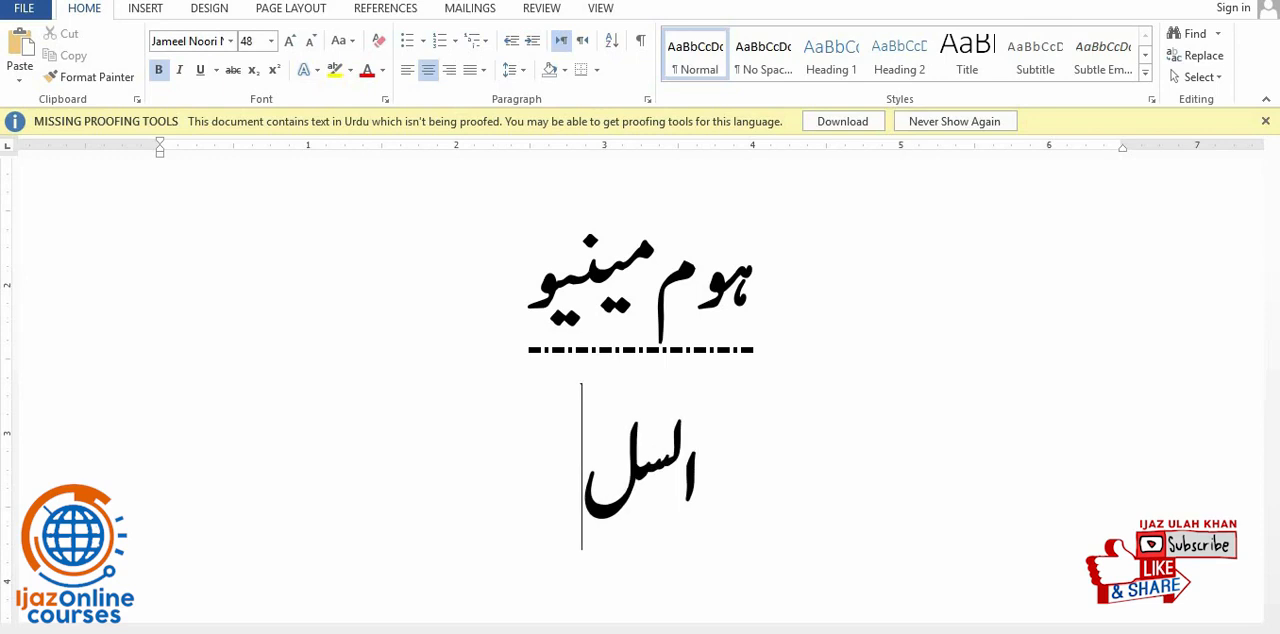
{"action": "type", "text": "ام علی"}
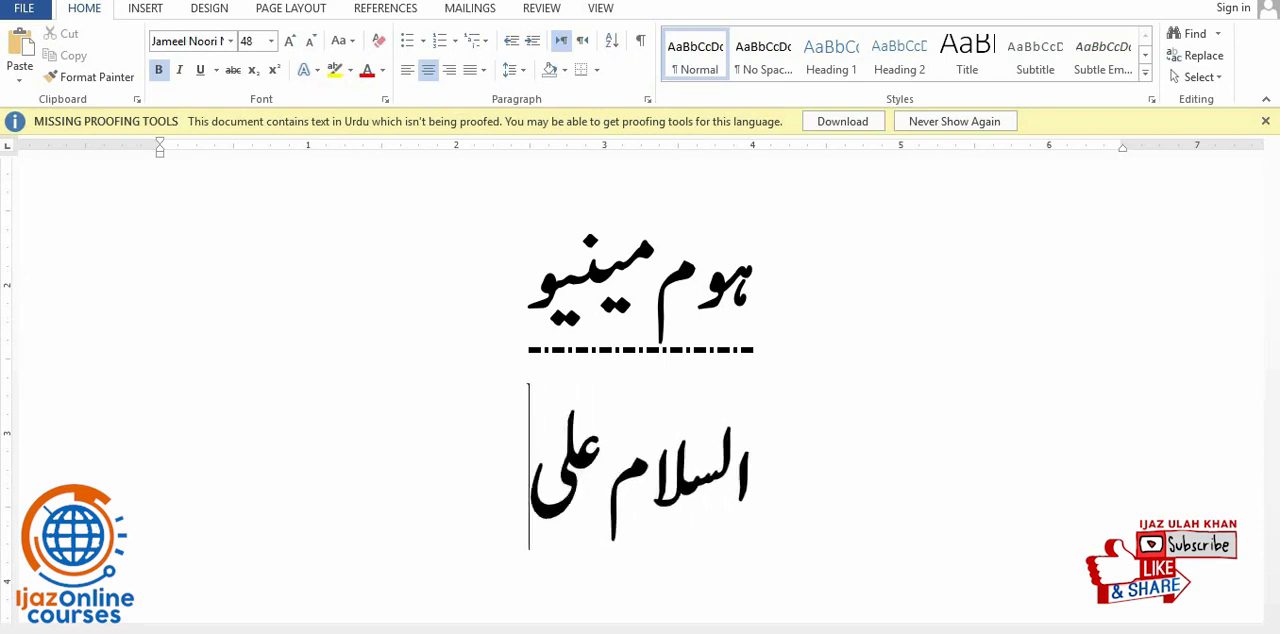
{"action": "type", "text": "کم و"}
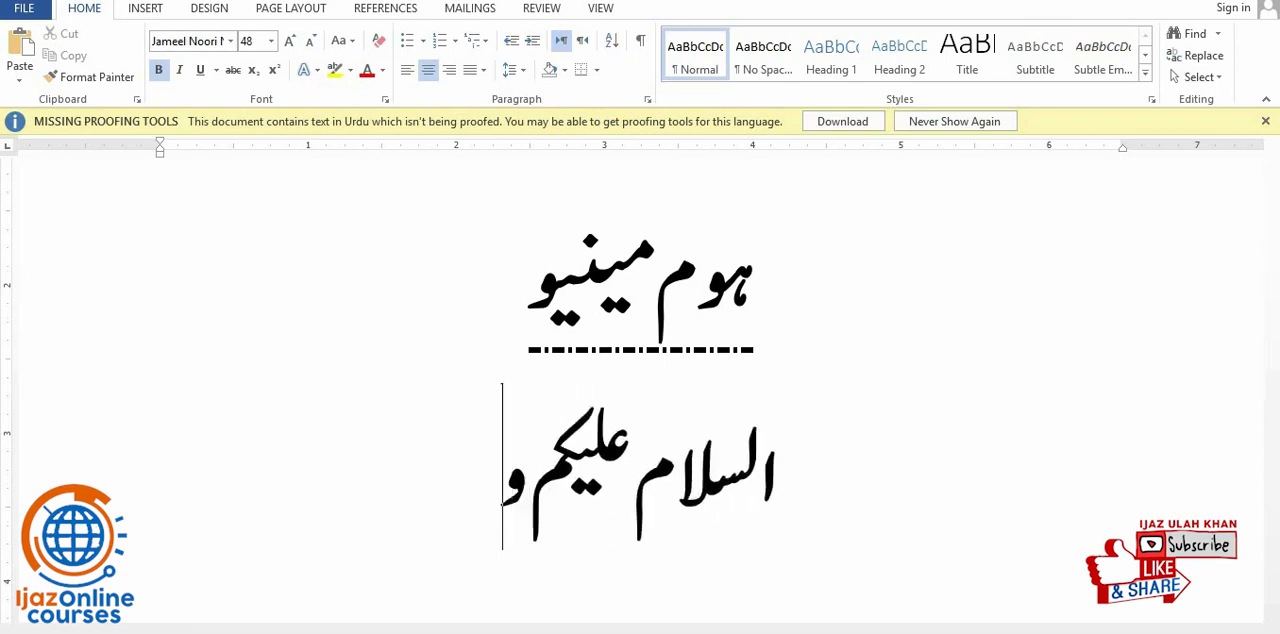
{"action": "type", "text": "رحم"}
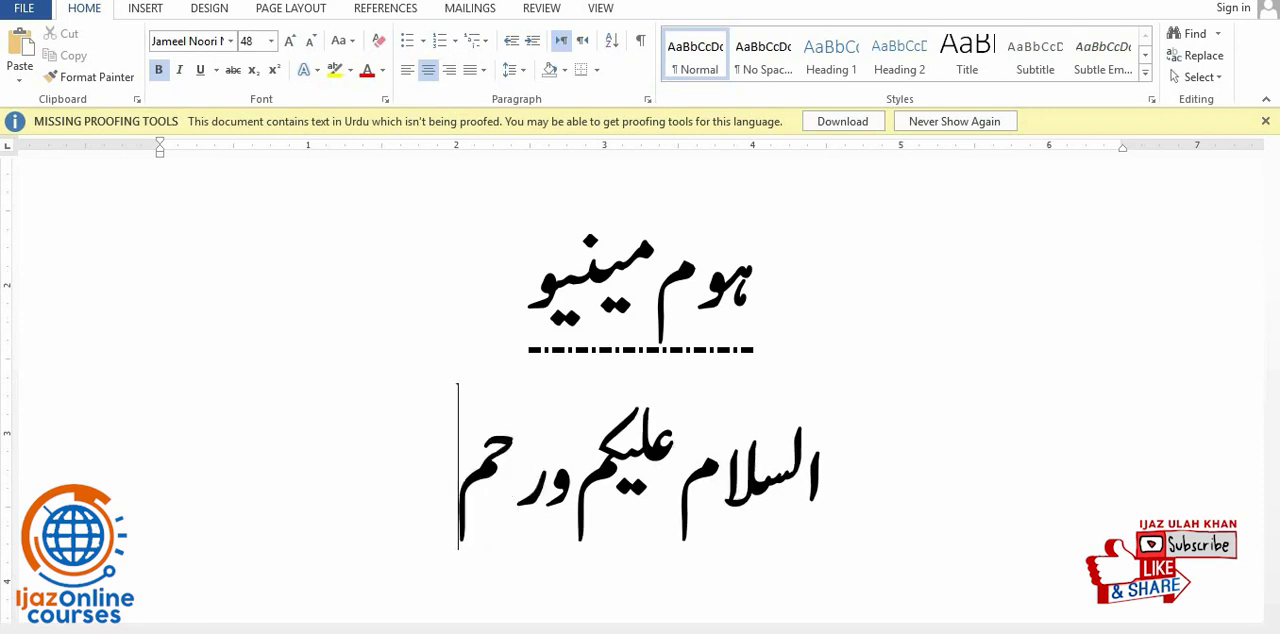
{"action": "type", "text": "ۃ اللہ"}
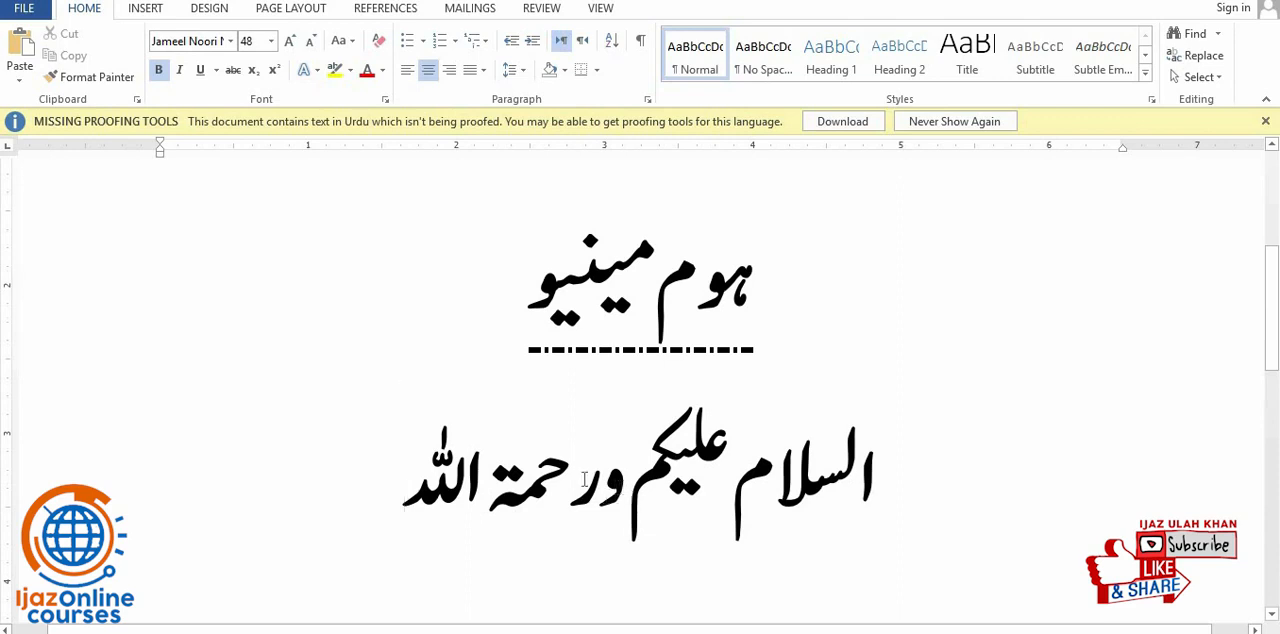
- Apply subscript to "ورحمۃ اللہ" in the third line, and remove it again
{"action": "left_click_drag", "start_coordinate": [584, 479], "coordinate": [390, 483]}
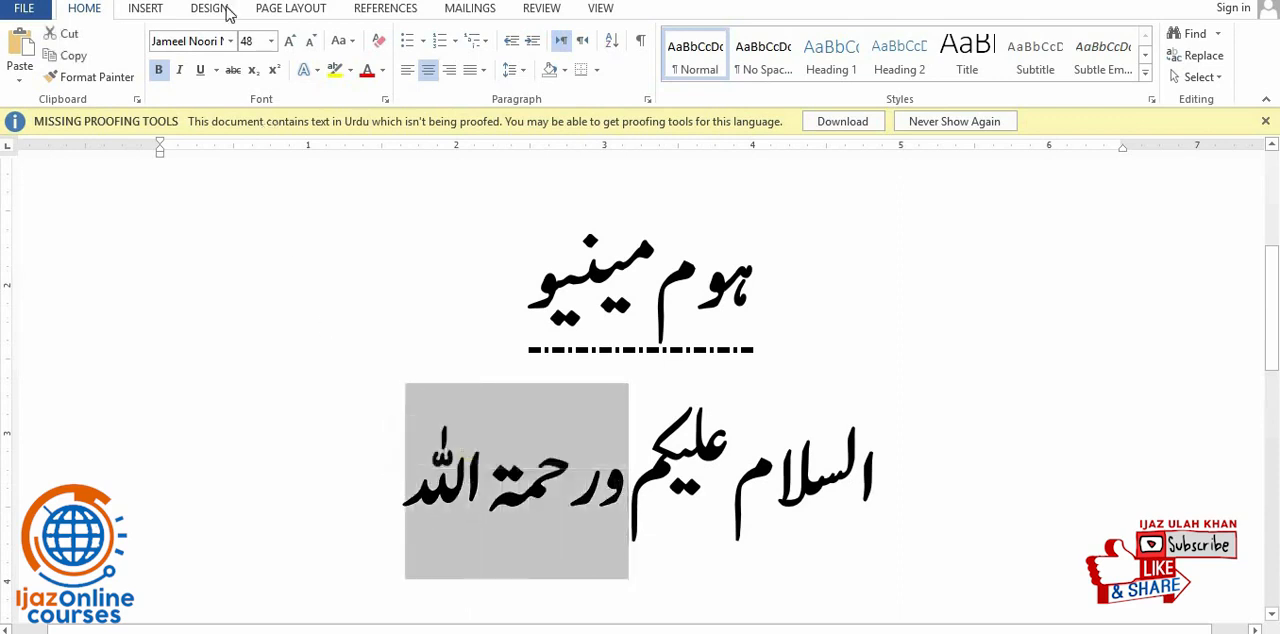
{"action": "left_click", "coordinate": [255, 78]}
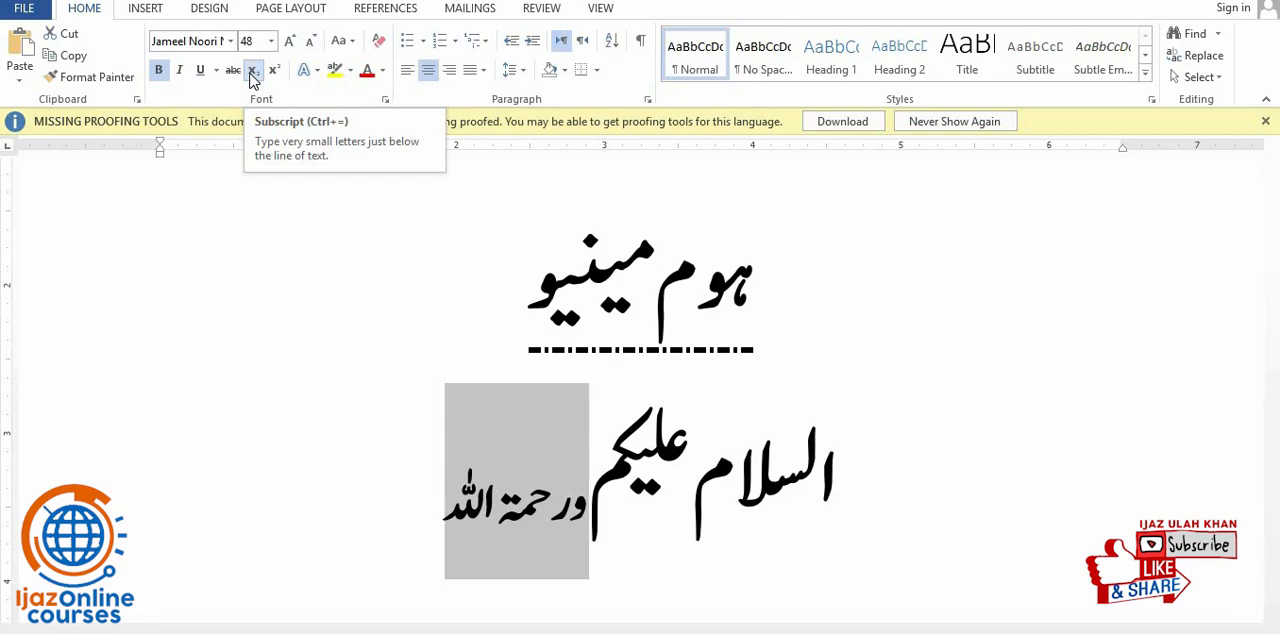
{"action": "left_click", "coordinate": [251, 77]}
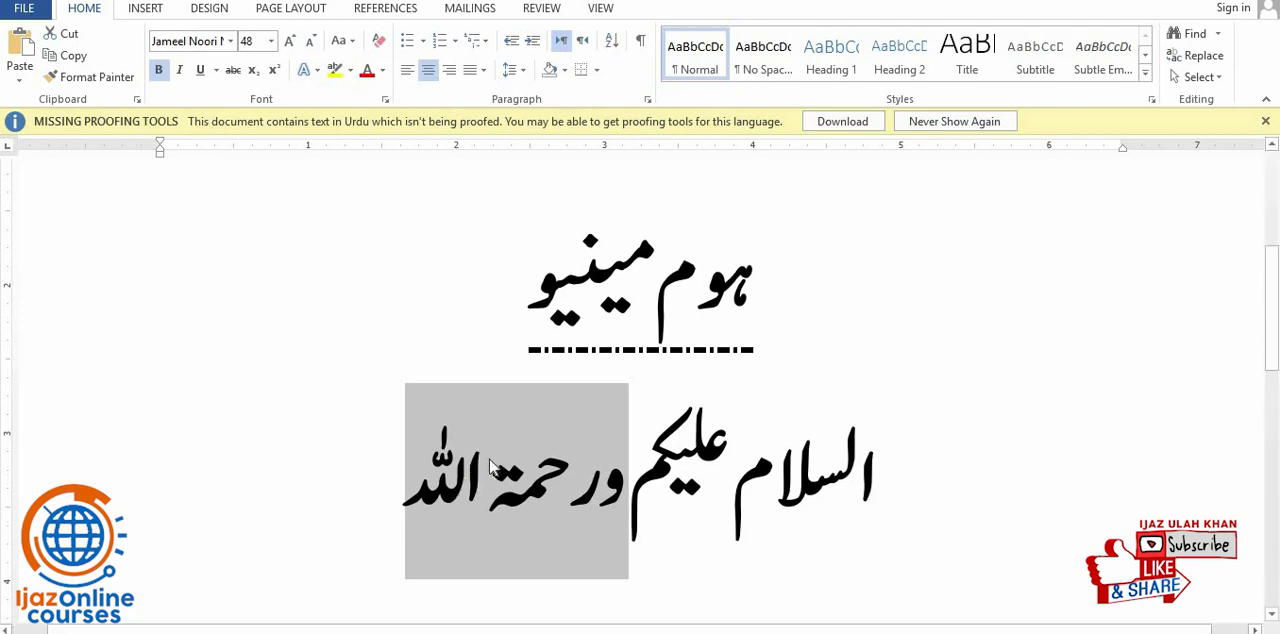
- Select the word "اللہ" at the end of the third line
{"action": "double_click", "coordinate": [461, 477]}
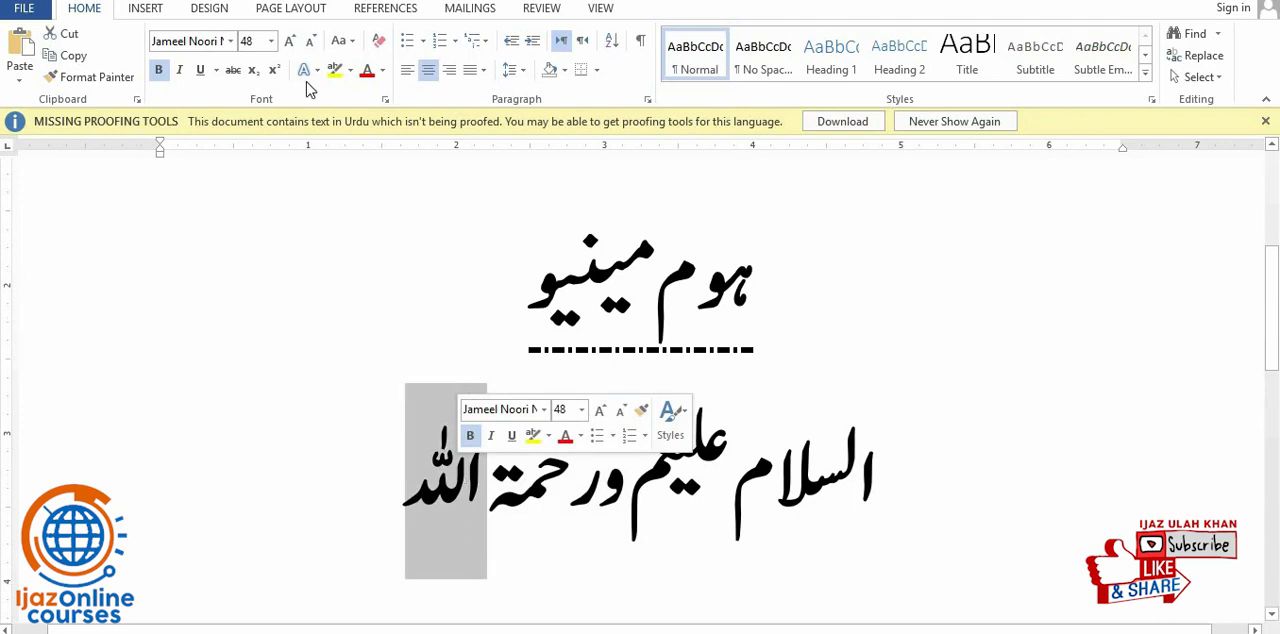